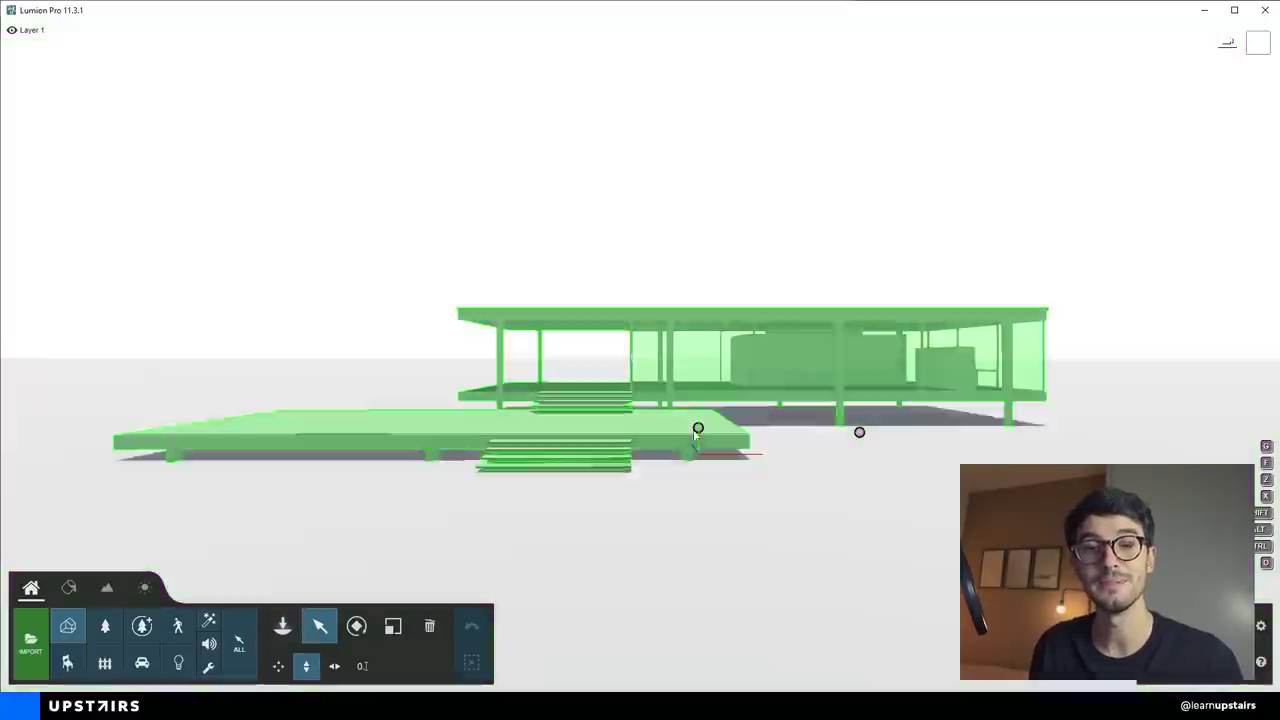
- Delete the dome enclosing the house model and undo the deletion
{"action": "left_click", "coordinate": [698, 428]}
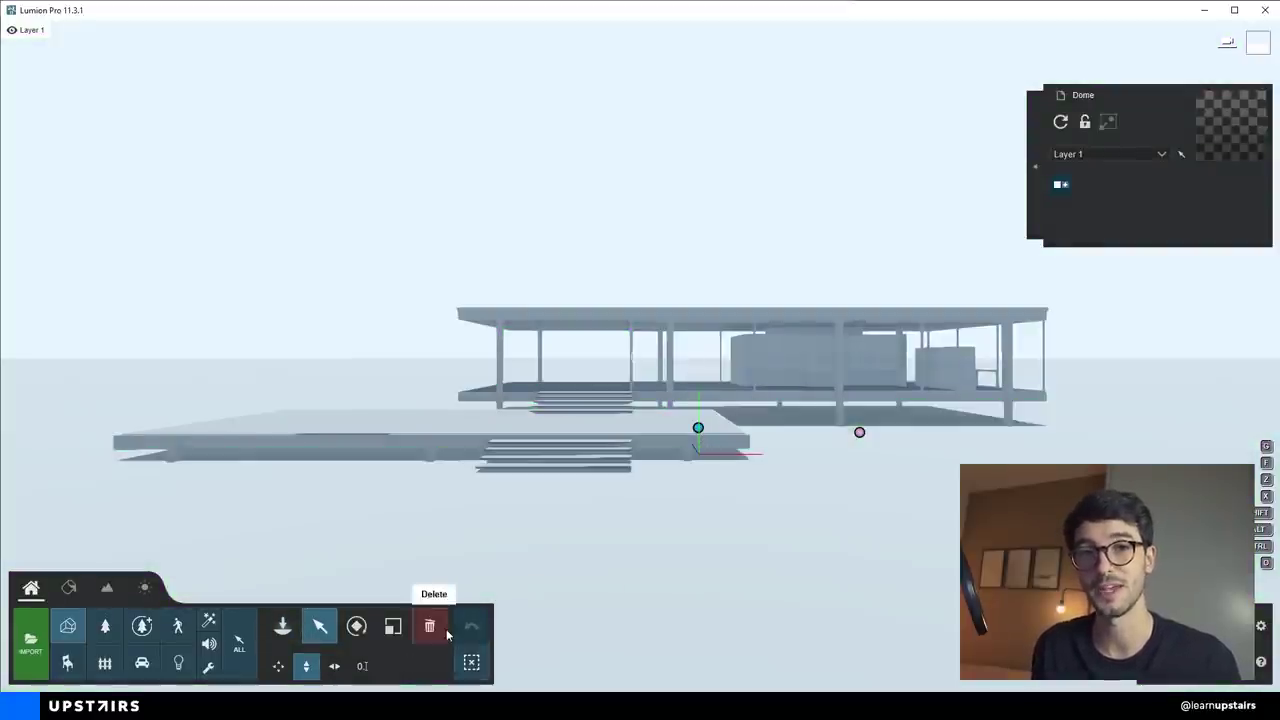
{"action": "left_click", "coordinate": [429, 626]}
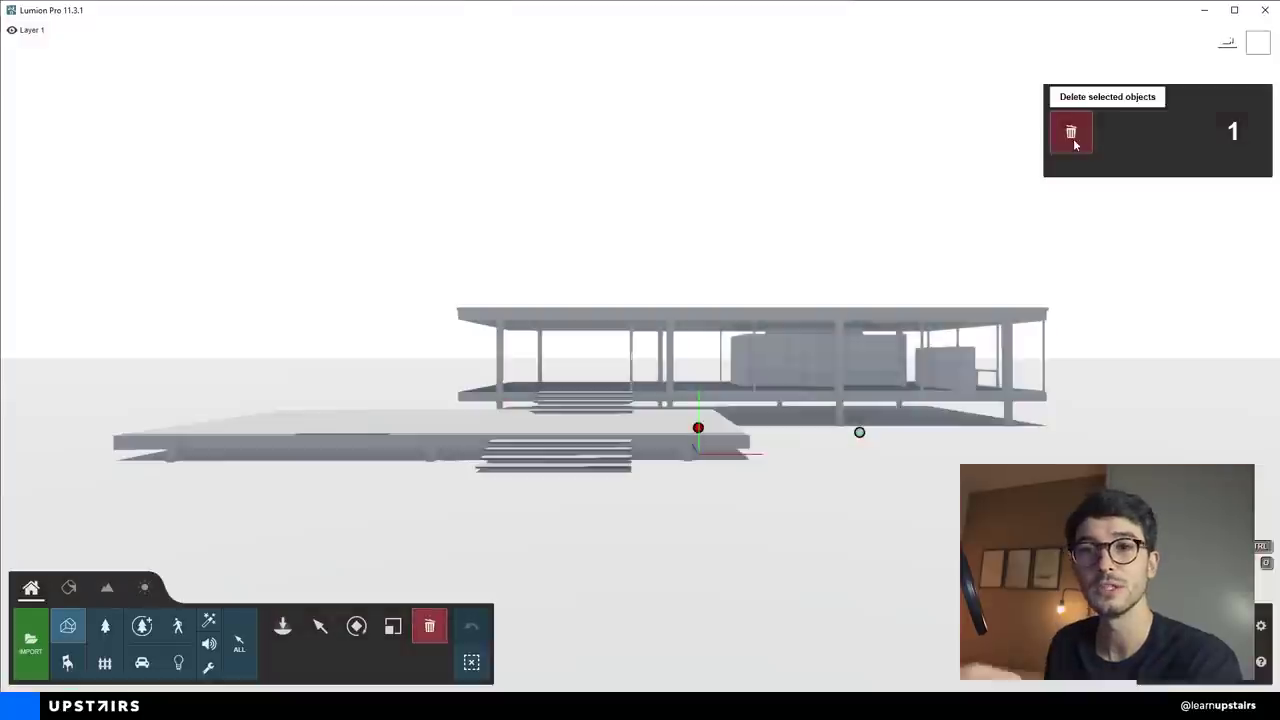
{"action": "left_click", "coordinate": [1072, 134]}
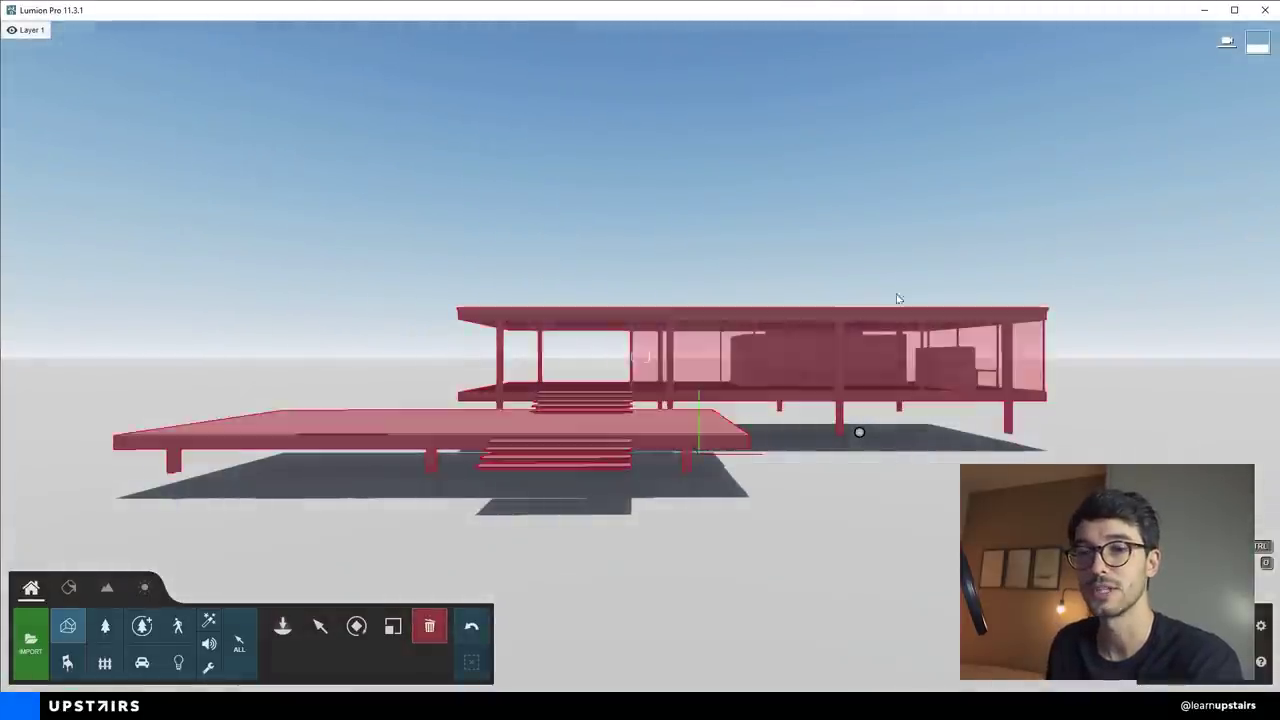
{"action": "left_click", "coordinate": [475, 641]}
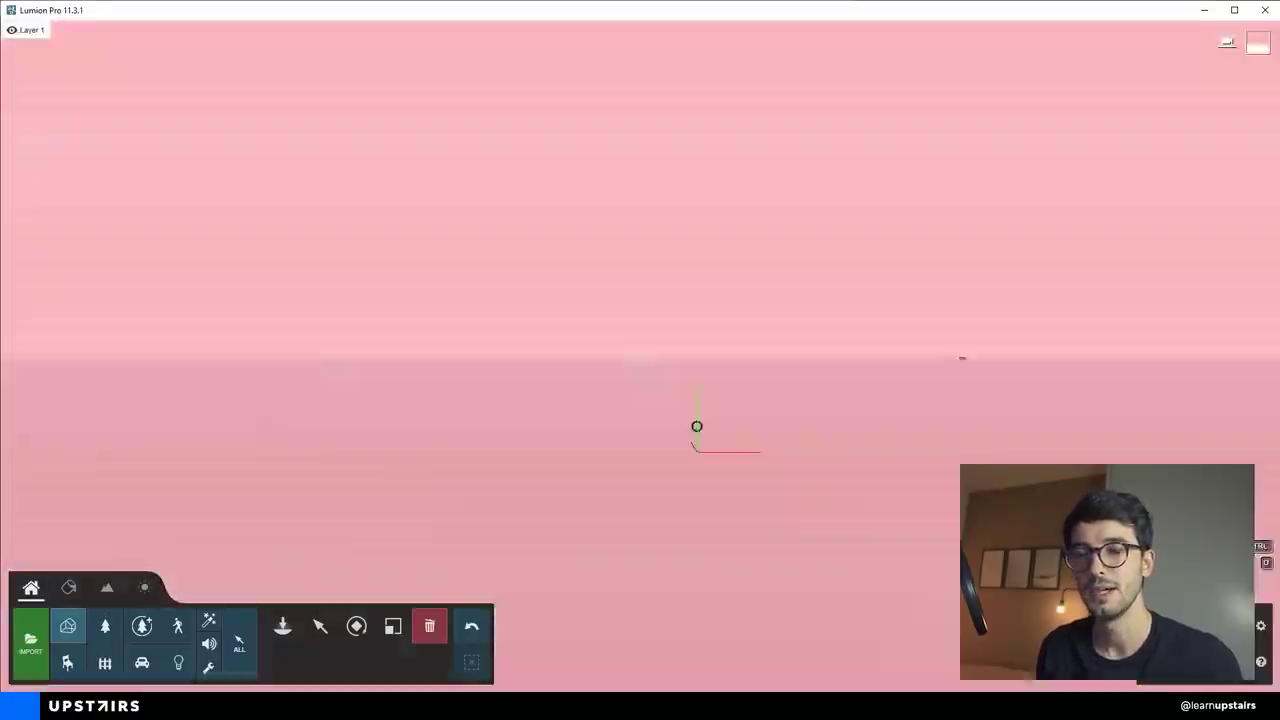
{"action": "right_click_drag", "start_coordinate": [715, 356], "coordinate": [920, 465]}
{"action": "right_click_drag", "start_coordinate": [1005, 390], "coordinate": [1030, 395]}
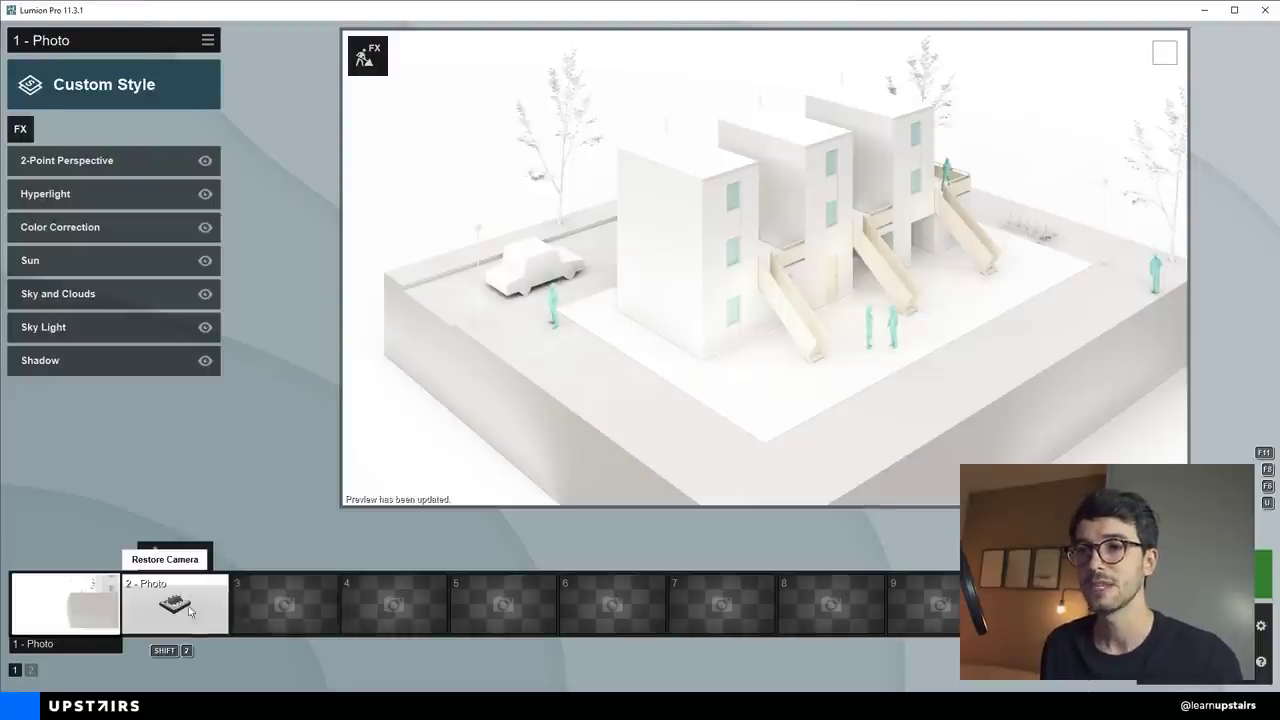
- Review the Hyperlight, Color Correction and Sun effect settings of the first photo, and toggle the Sun effect's visibility
{"action": "left_click", "coordinate": [121, 196]}
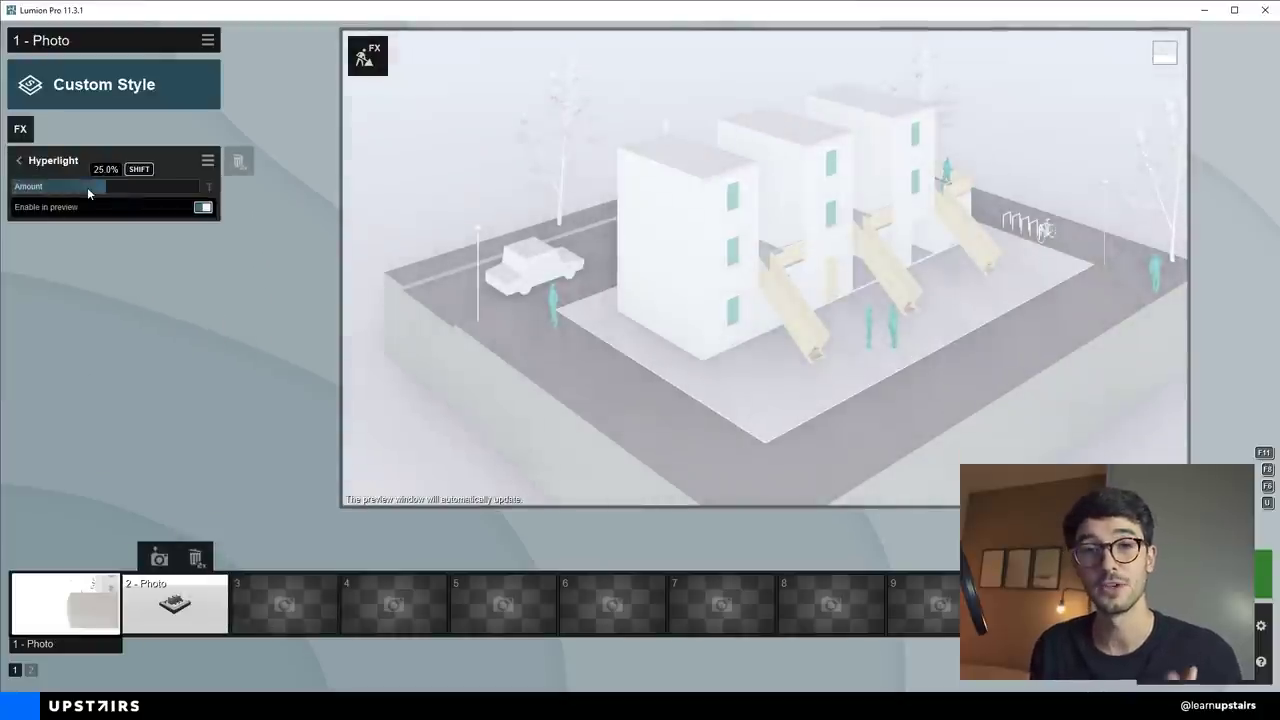
{"action": "left_click", "coordinate": [18, 160]}
{"action": "left_click", "coordinate": [71, 238]}
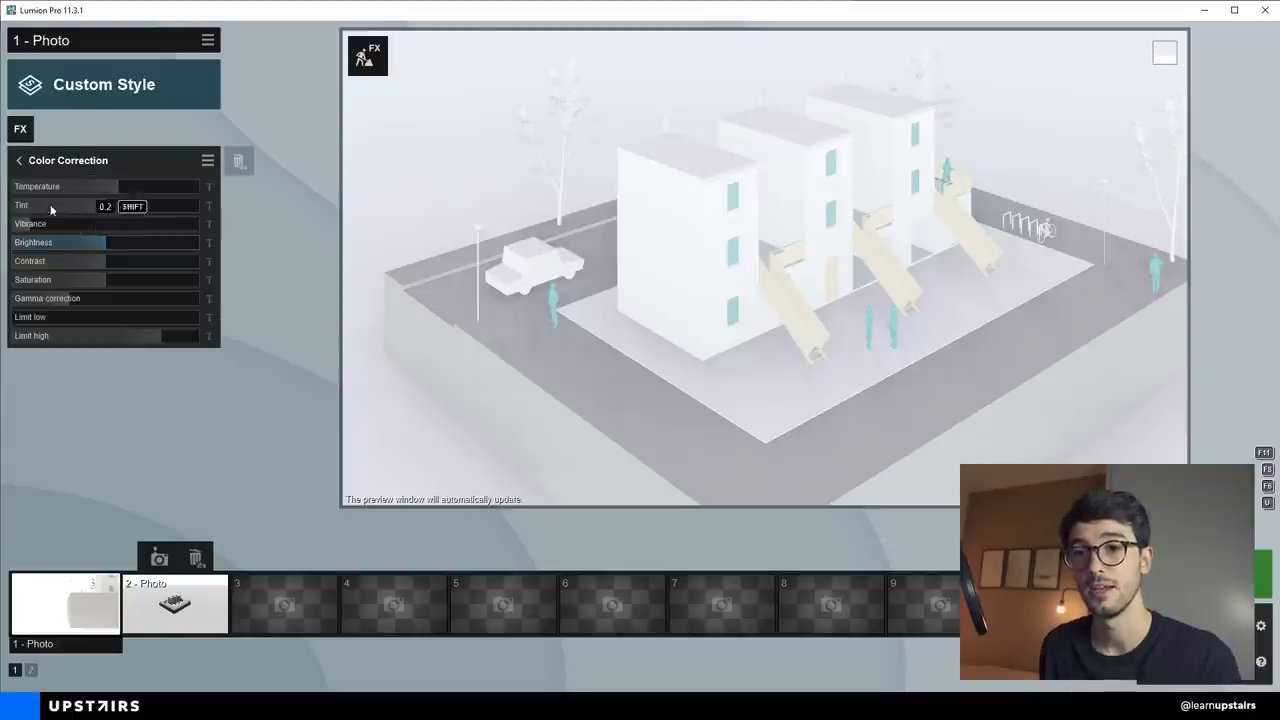
{"action": "left_click", "coordinate": [18, 160]}
{"action": "left_click", "coordinate": [75, 260]}
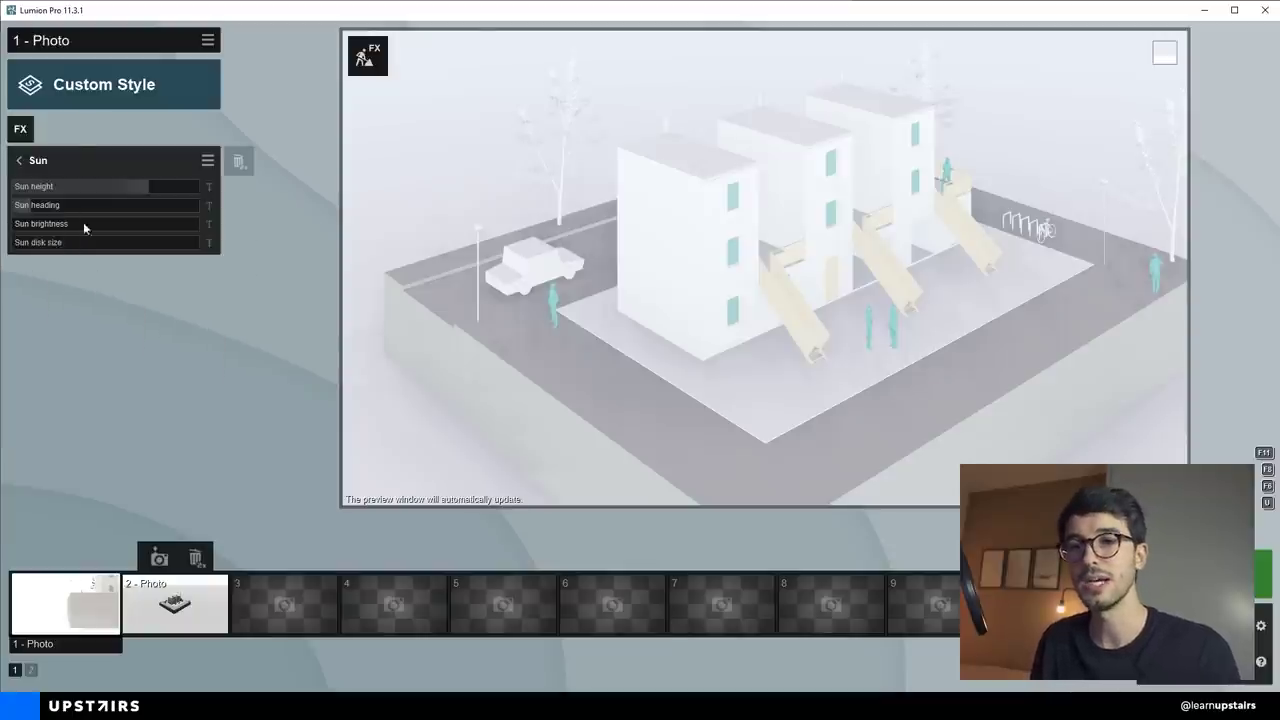
{"action": "left_click", "coordinate": [57, 155]}
{"action": "left_click", "coordinate": [205, 260]}
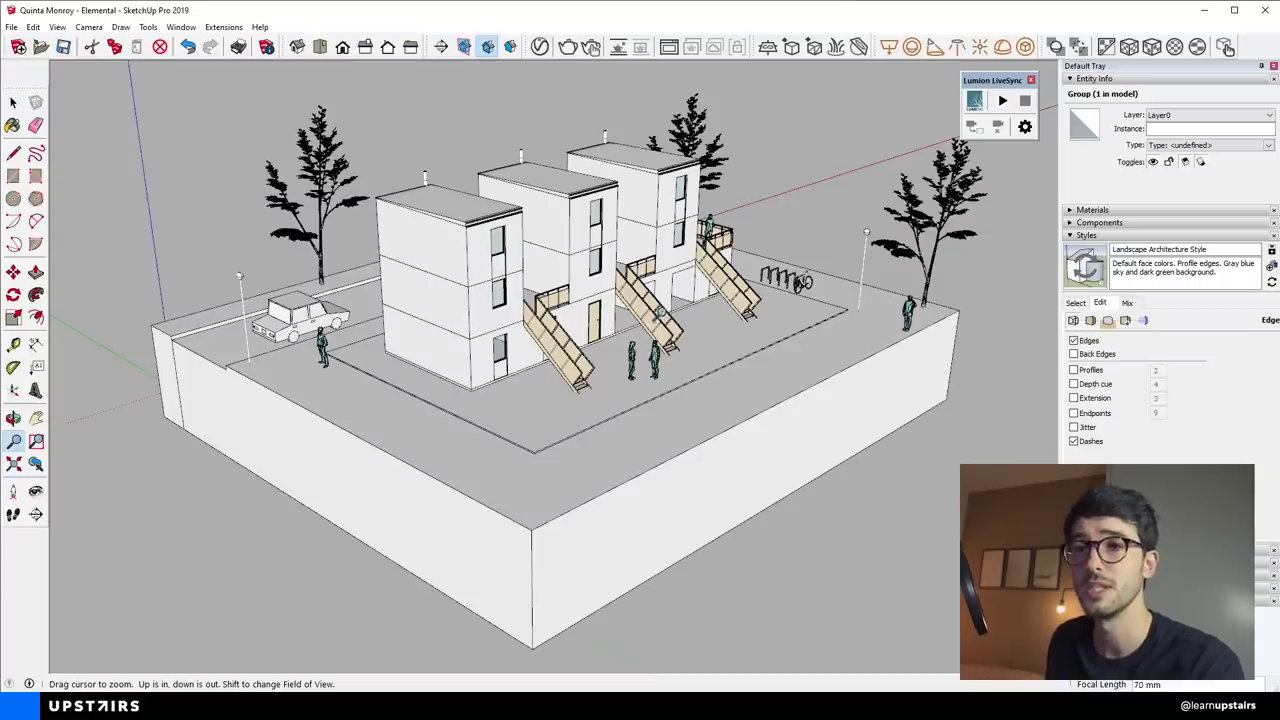
- Add a scene of the current perspective view, saving the style changes as a new style
{"action": "left_click", "coordinate": [88, 27]}
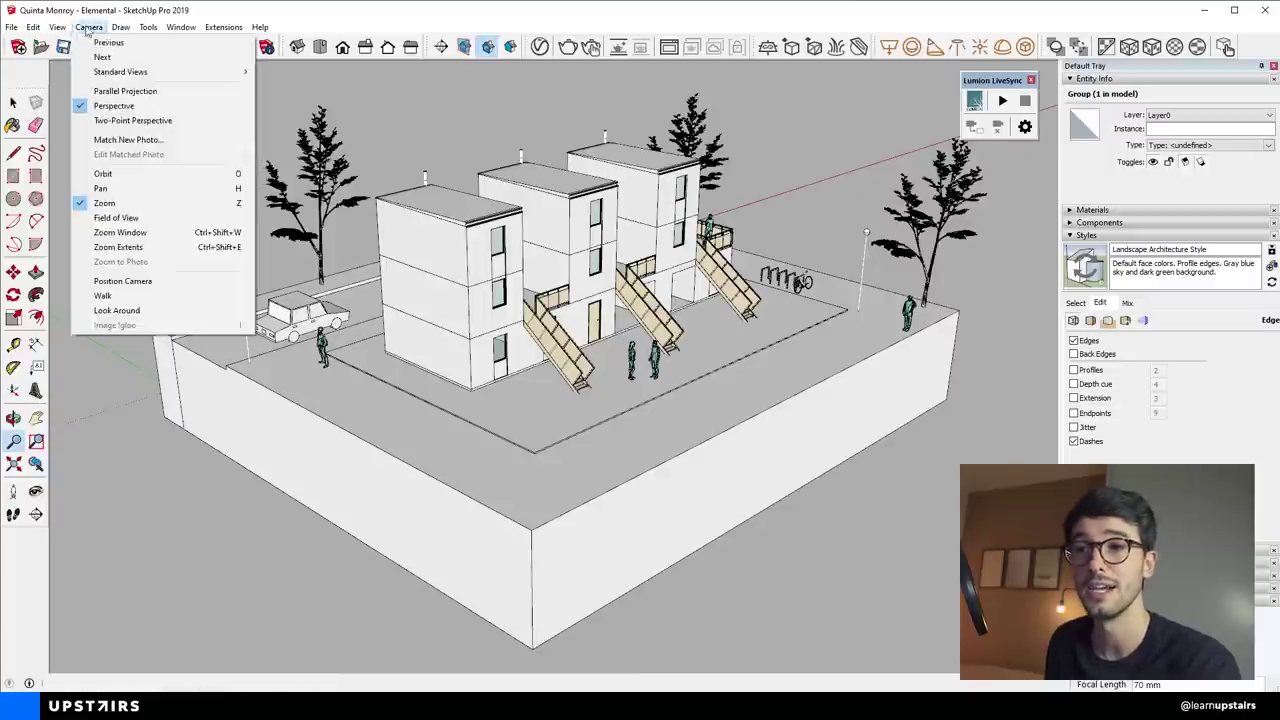
{"action": "mouse_move", "coordinate": [57, 27]}
{"action": "mouse_move", "coordinate": [110, 251]}
{"action": "left_click", "coordinate": [200, 252]}
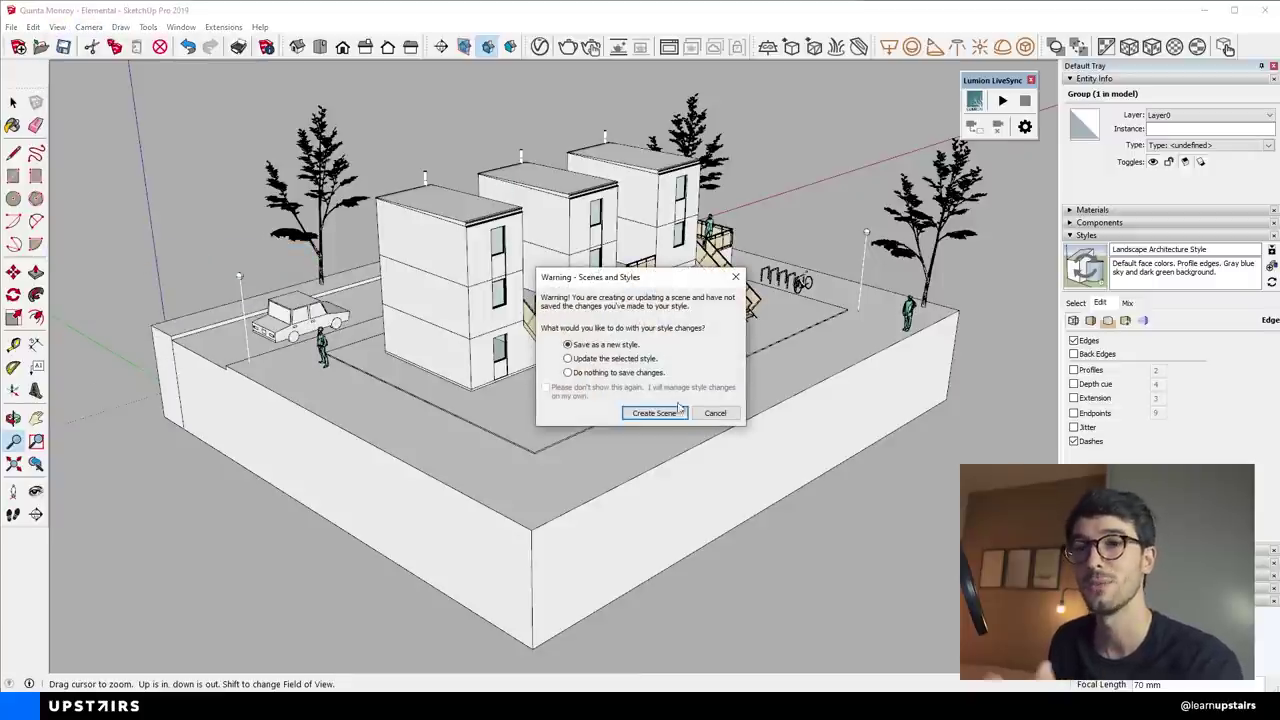
{"action": "left_click", "coordinate": [671, 416]}
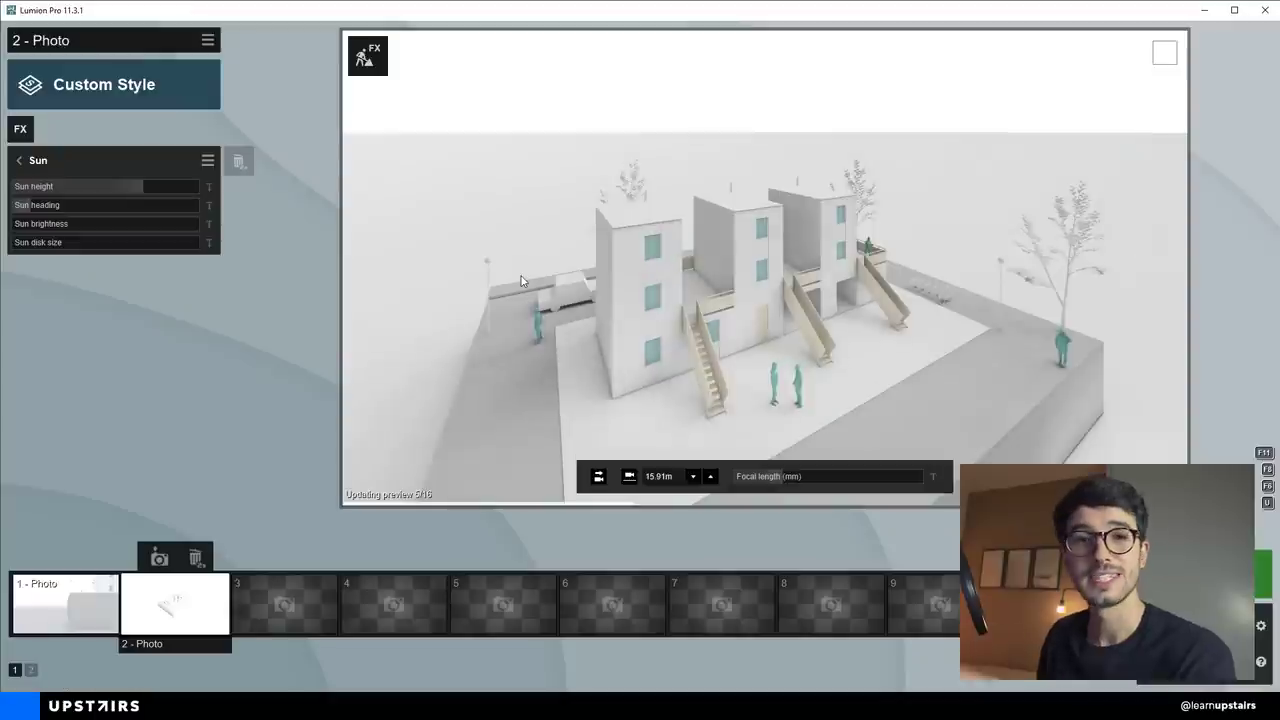
- Set the second photo's Sky Light brightness to 1.1 and open the effect library
{"action": "left_click", "coordinate": [20, 160]}
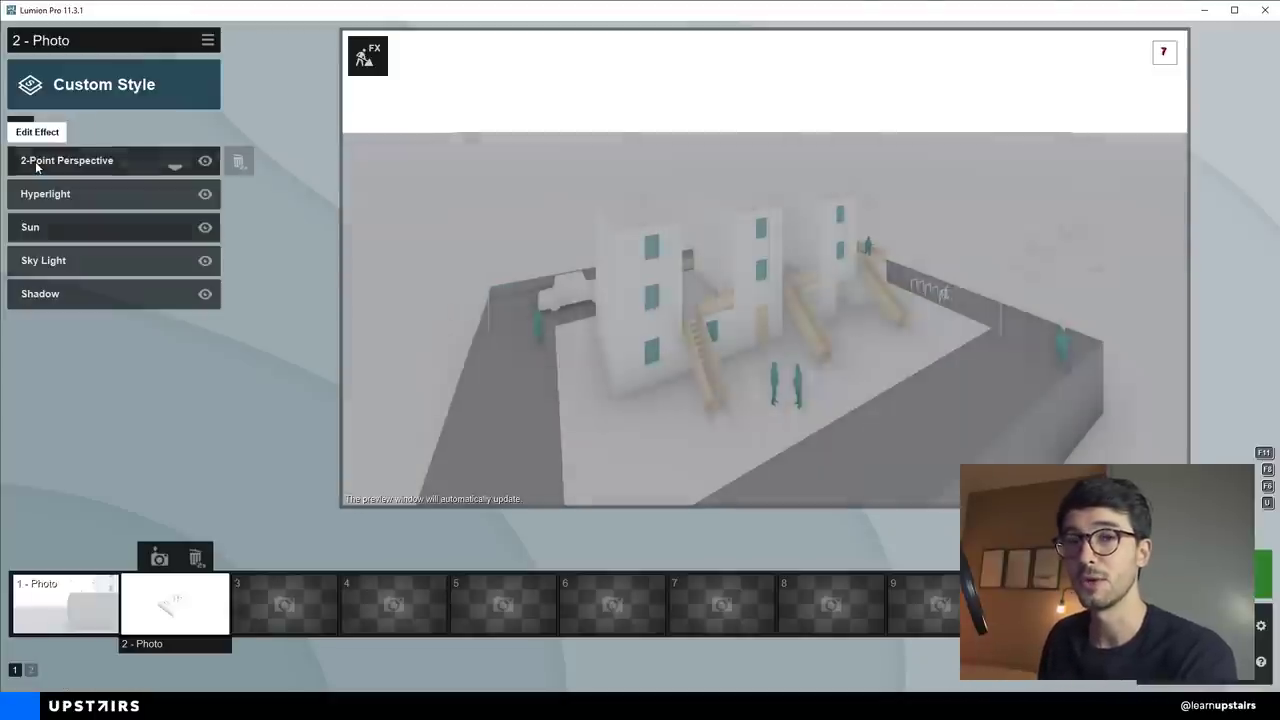
{"action": "left_click", "coordinate": [146, 262]}
{"action": "left_click_drag", "start_coordinate": [124, 188], "coordinate": [113, 188]}
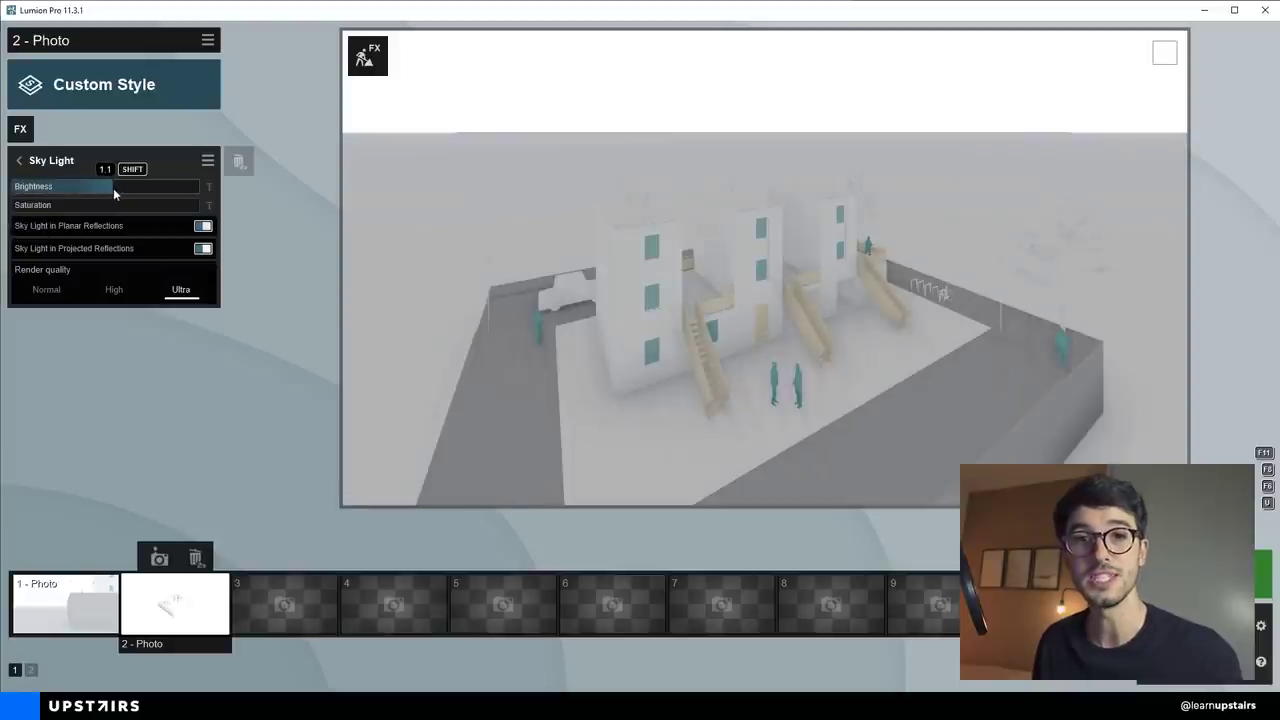
{"action": "left_click", "coordinate": [20, 129]}
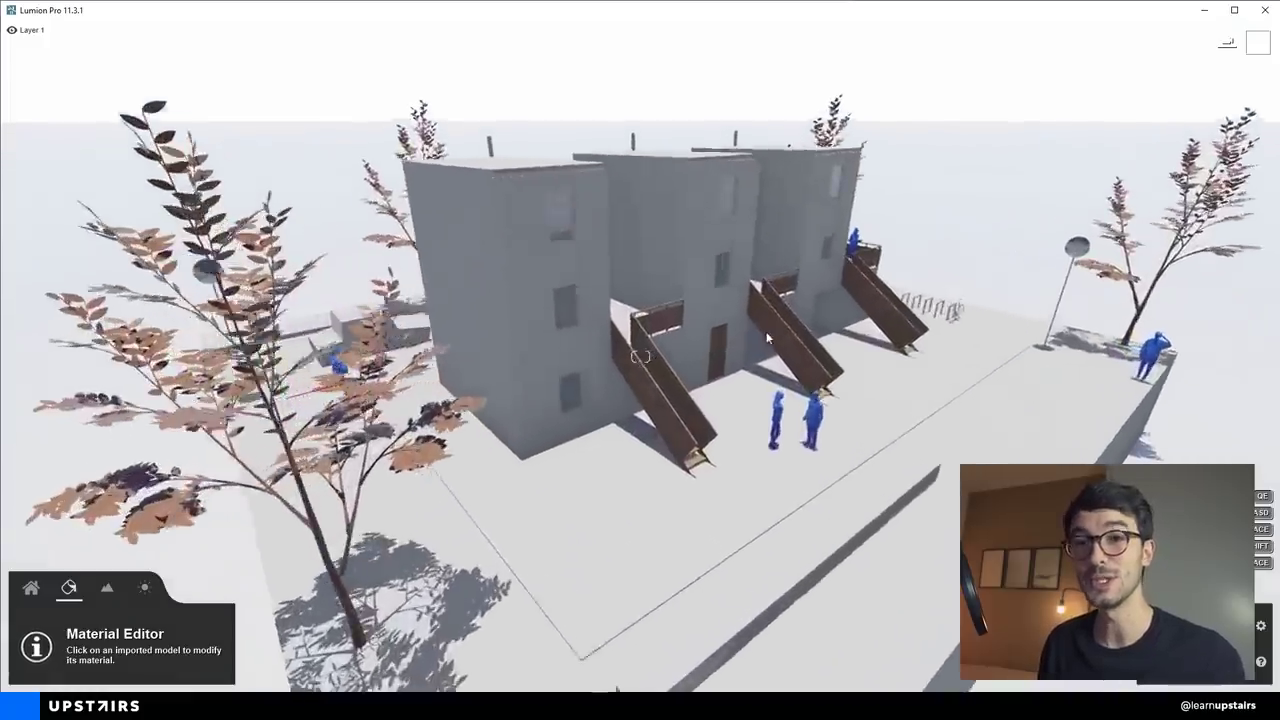
- Replace the houses' Linoleum 034 1024 material with the indoor wood Polii Wood Fine 013 VAR1 3K
{"action": "left_click", "coordinate": [592, 358]}
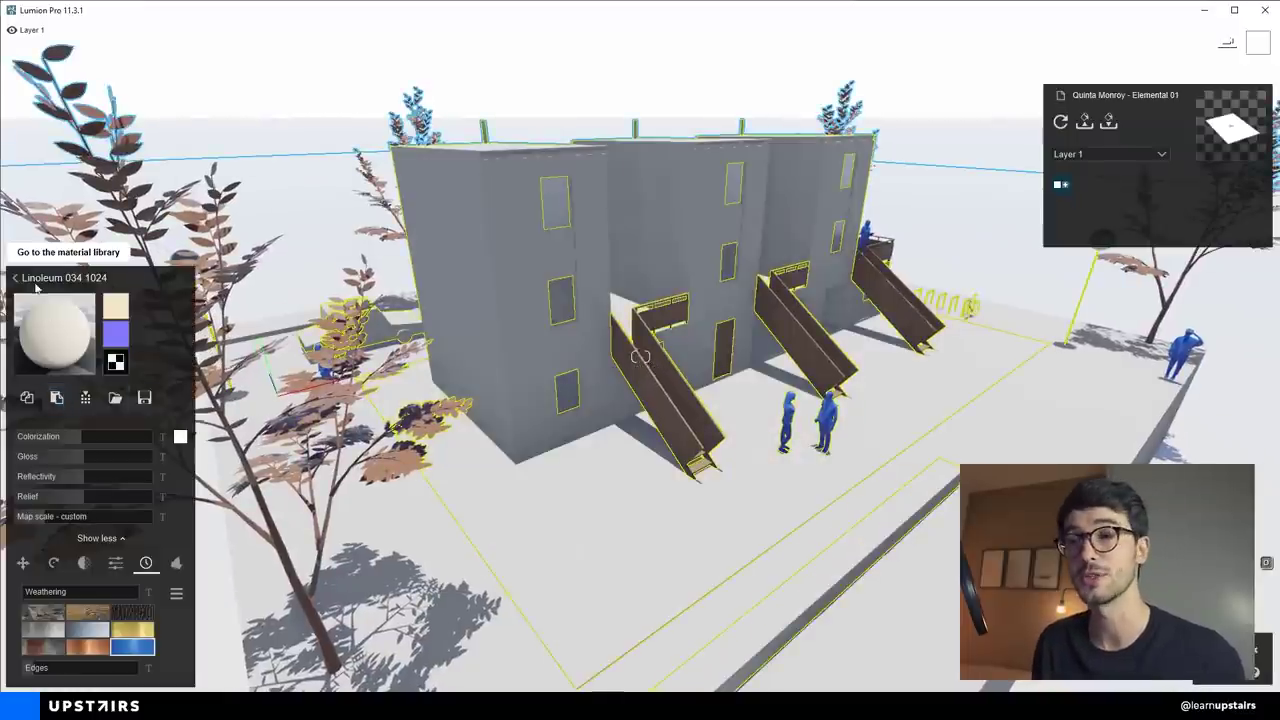
{"action": "left_click", "coordinate": [33, 280]}
{"action": "left_click", "coordinate": [178, 320]}
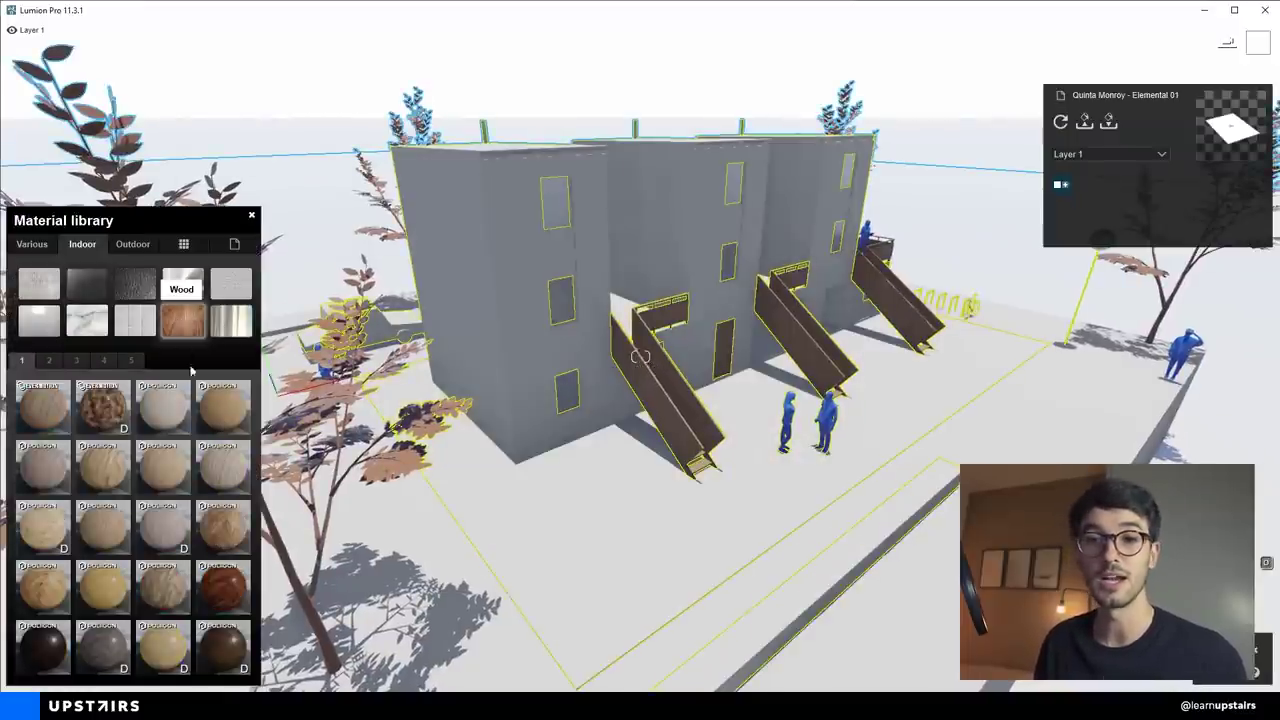
{"action": "left_click", "coordinate": [214, 405]}
{"action": "right_click_drag", "start_coordinate": [544, 428], "coordinate": [530, 486]}
{"action": "key", "text": "w"}
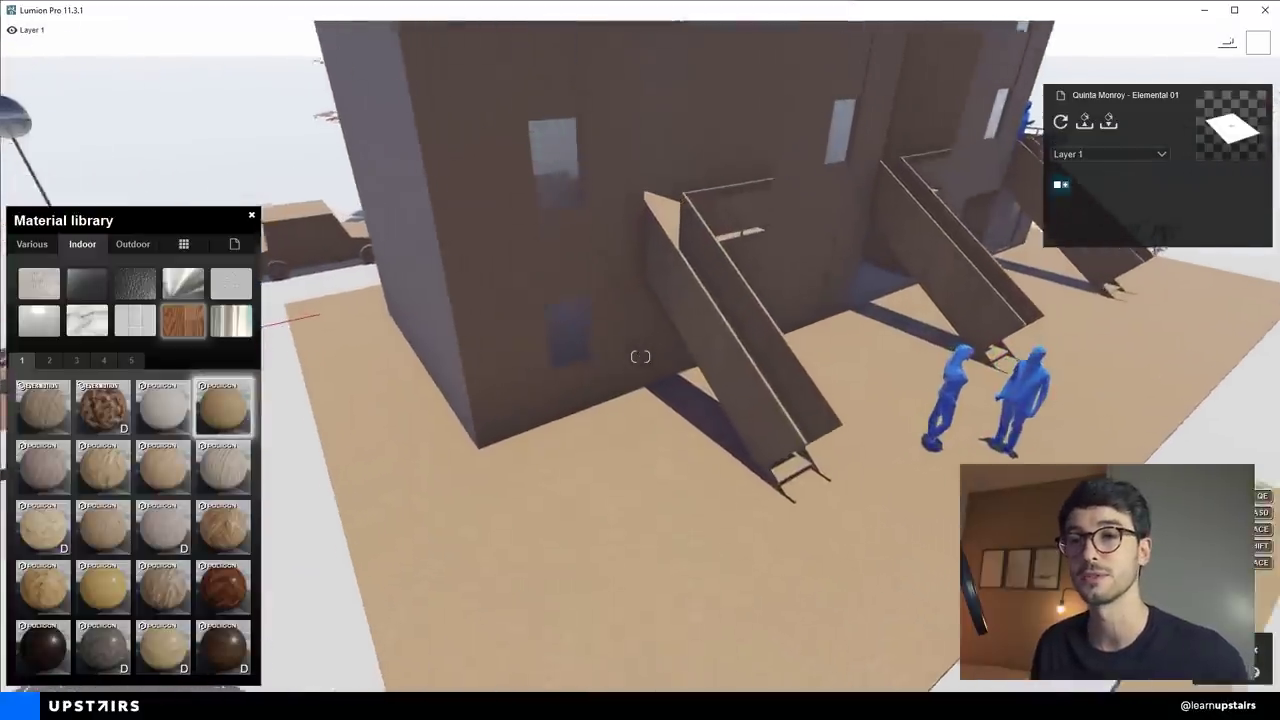
- Try Polii Wood Fine 018 VAR1 3K and a neighbouring indoor wood on the model, and return to Polii Wood Fine 013 VAR1 3K
{"action": "left_click", "coordinate": [174, 474]}
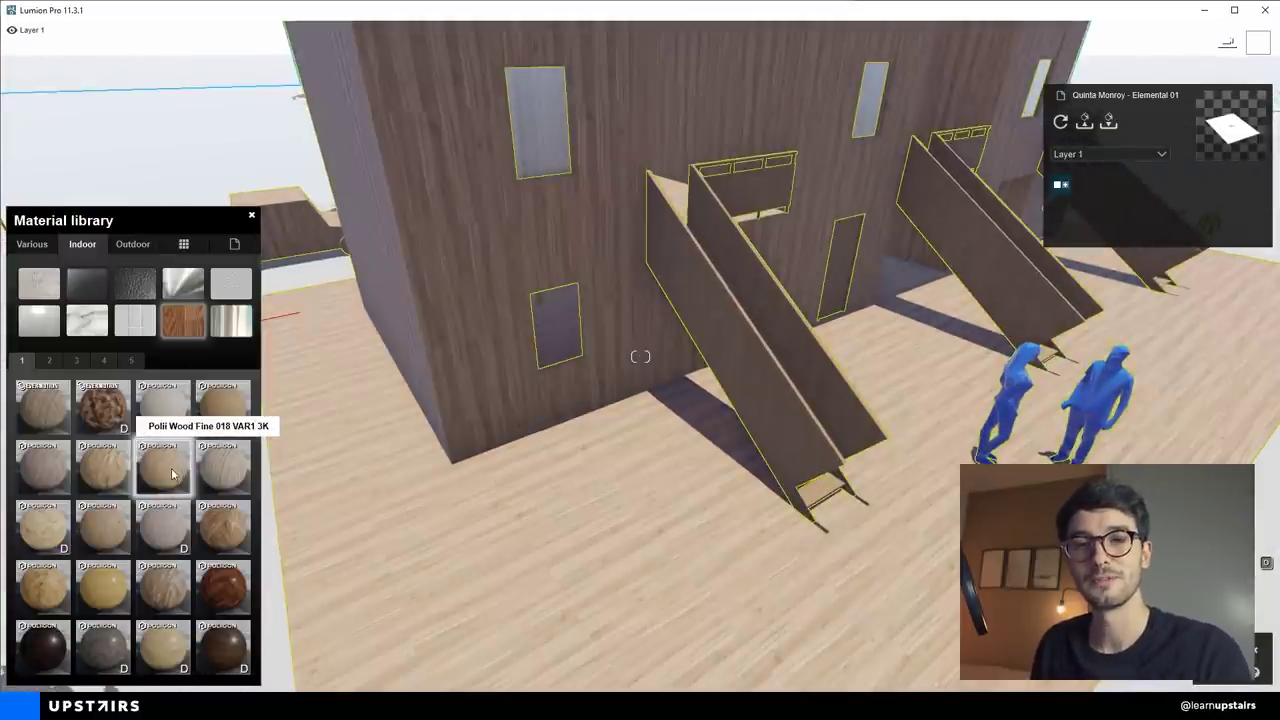
{"action": "left_click", "coordinate": [116, 477]}
{"action": "left_click", "coordinate": [218, 406]}
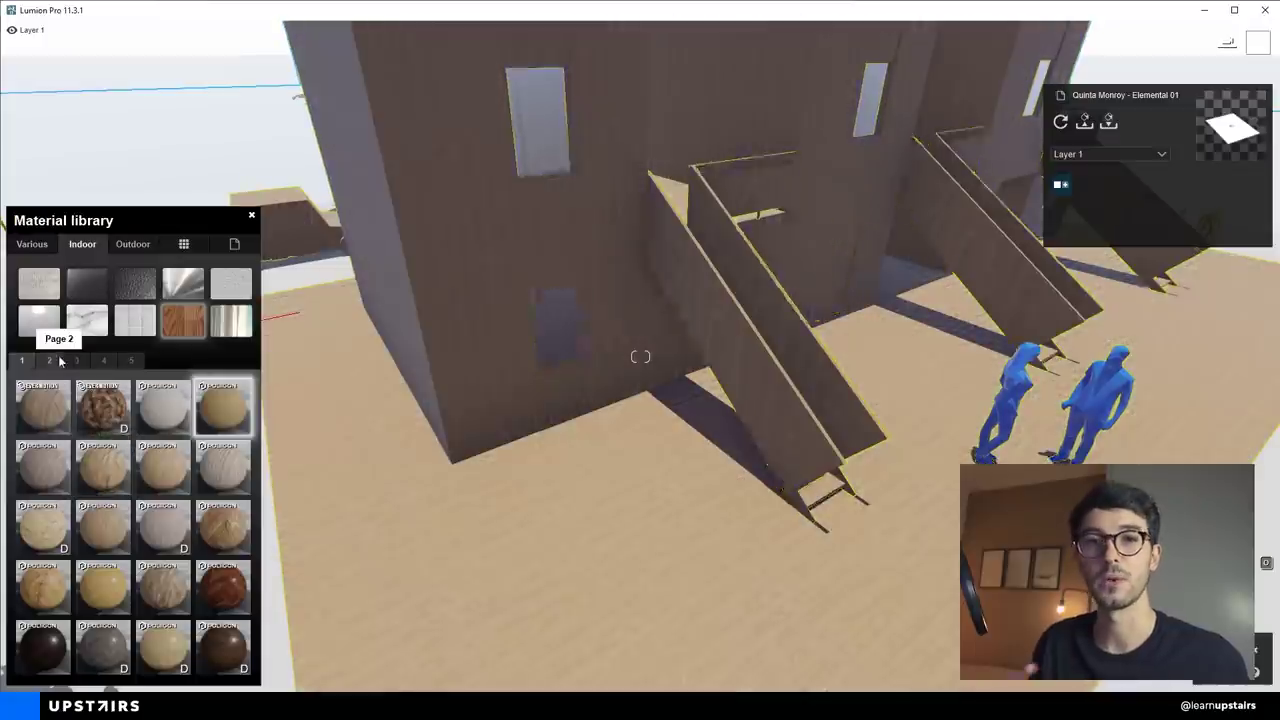
- Browse further wood materials and try outdoor ones such as Polii Wood Fine 022 3k on the model
{"action": "left_click", "coordinate": [50, 360]}
{"action": "left_click", "coordinate": [133, 244]}
{"action": "left_click", "coordinate": [135, 320]}
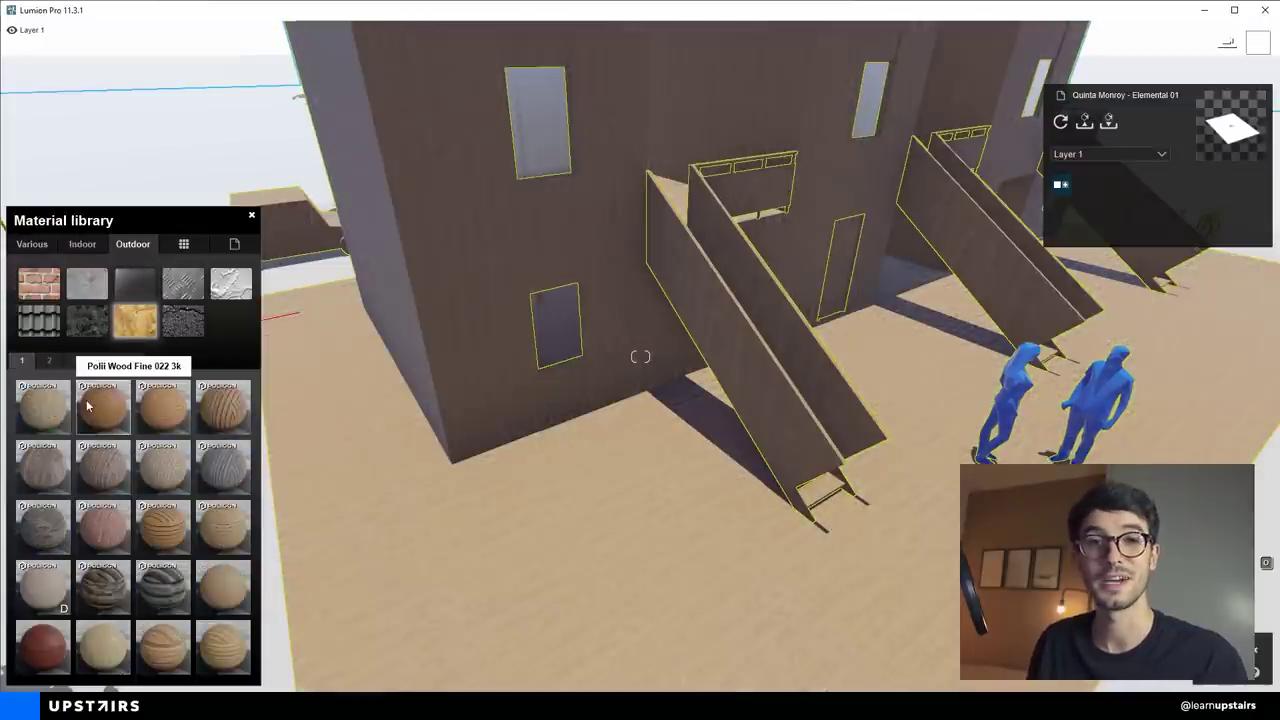
{"action": "left_click", "coordinate": [91, 407]}
{"action": "left_click", "coordinate": [165, 418]}
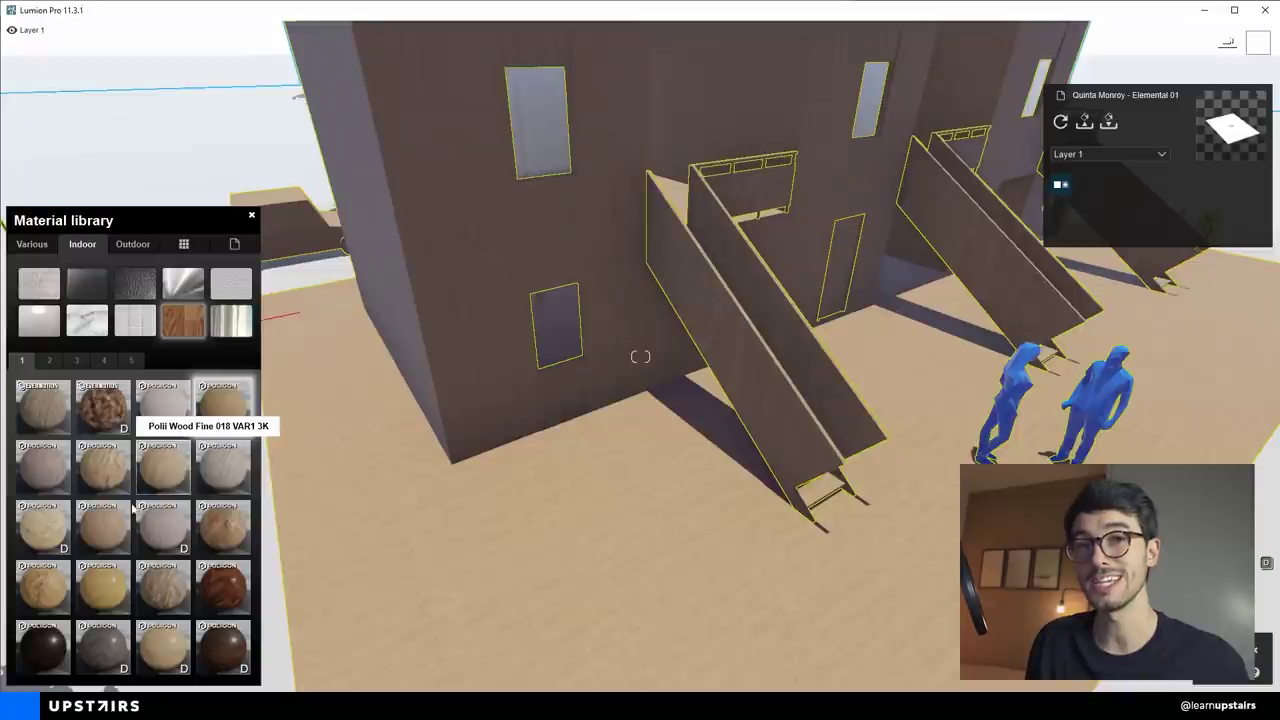
- Keep Polii Wood Fine 013 VAR1 3K on the model and open its map scale value for entry
{"action": "left_click", "coordinate": [249, 428]}
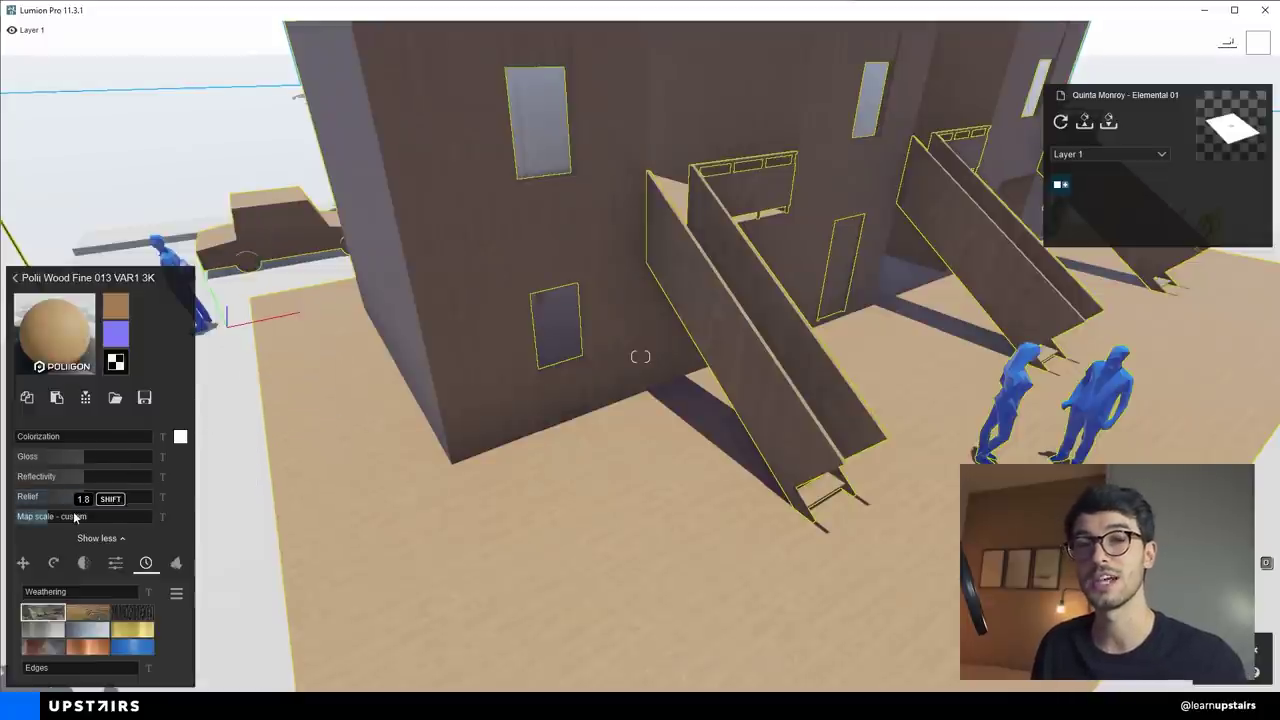
{"action": "left_click", "coordinate": [159, 516]}
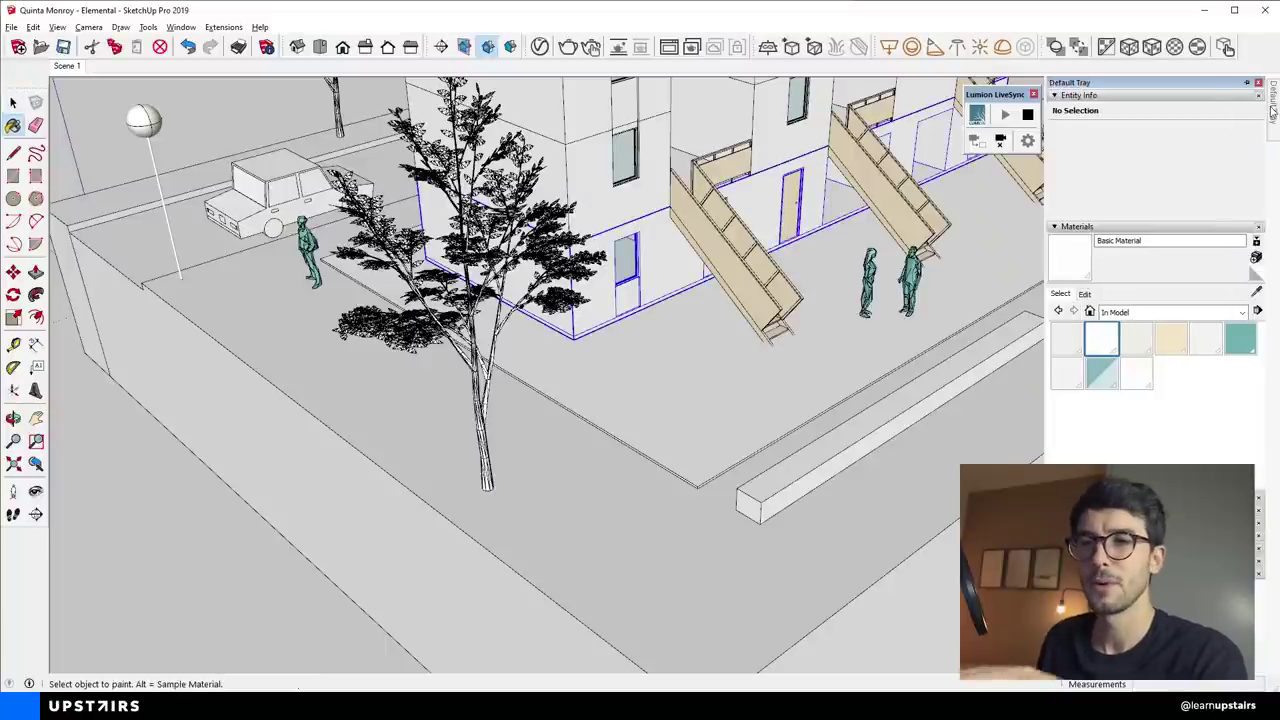
- Open the ground-floor door group beside the first stair and paint its door panel with the white Basic Material
{"action": "key", "text": "space"}
{"action": "double_click", "coordinate": [792, 197]}
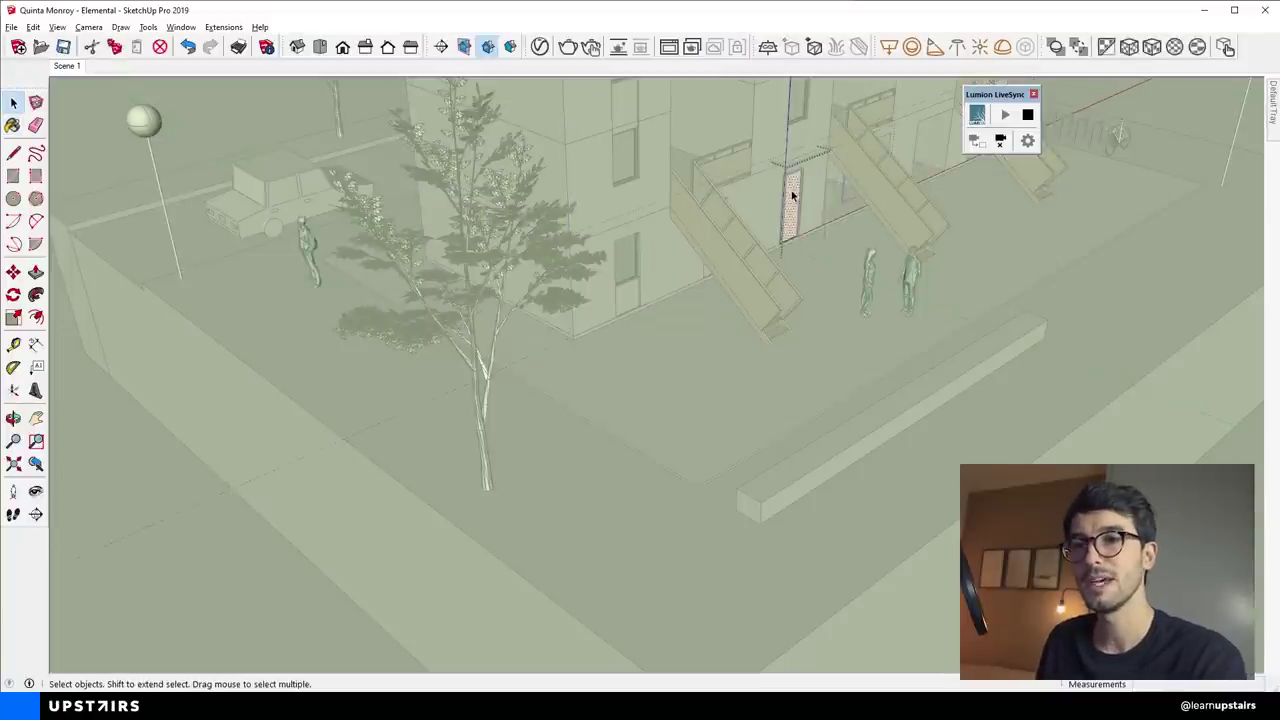
{"action": "key", "text": "Escape"}
{"action": "key", "text": "b"}
{"action": "key", "text": "space"}
{"action": "scroll", "coordinate": [790, 190], "scroll_direction": "up", "scroll_amount": 5}
{"action": "triple_click", "coordinate": [777, 189]}
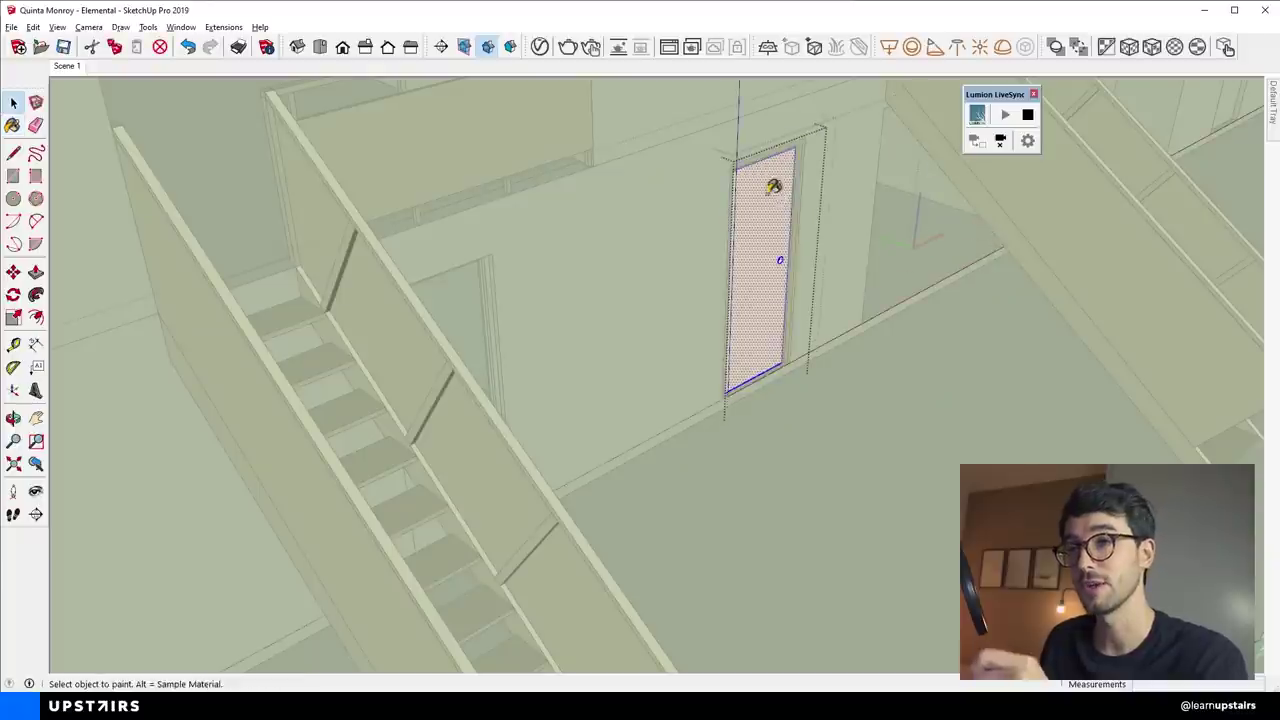
{"action": "key", "text": "Escape"}
- Paint the nested parts of the ground-floor door's frame with the white Basic Material
{"action": "left_click", "coordinate": [800, 173]}
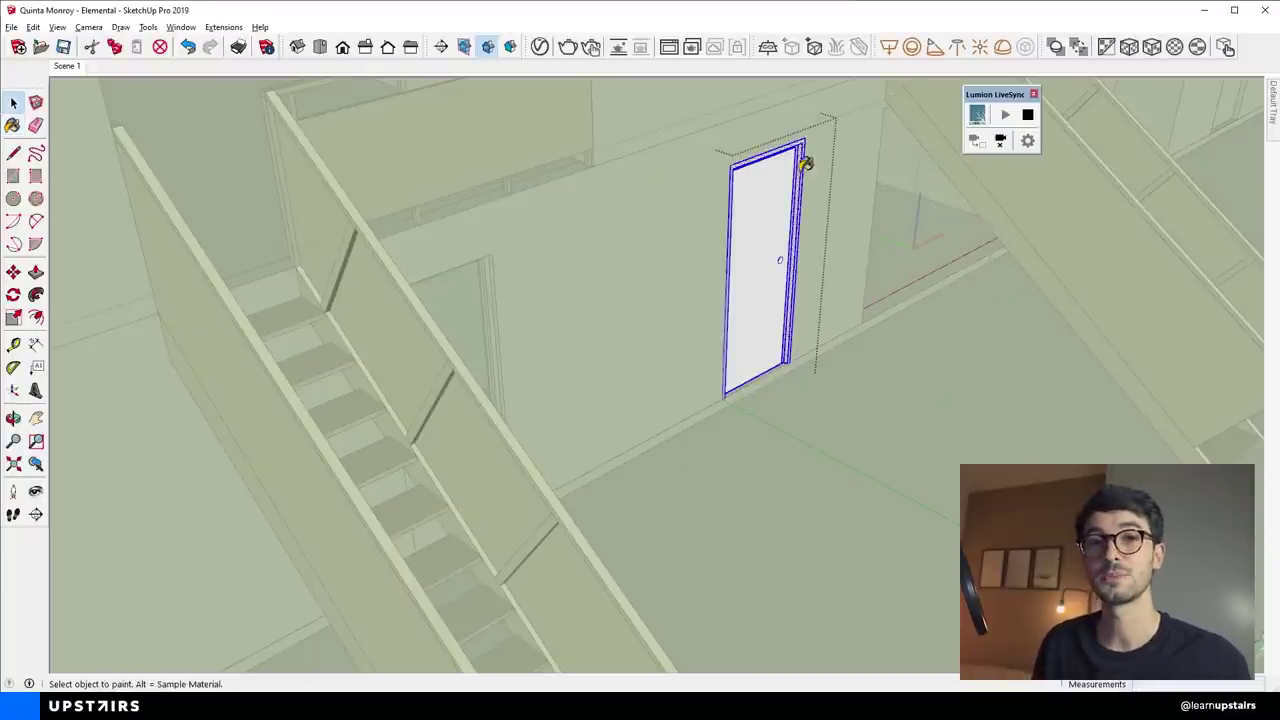
{"action": "key", "text": "Escape"}
{"action": "double_click", "coordinate": [805, 167]}
{"action": "scroll", "coordinate": [806, 163], "scroll_direction": "up", "scroll_amount": 5}
{"action": "triple_click", "coordinate": [806, 158]}
{"action": "key", "text": "Escape"}
{"action": "double_click", "coordinate": [803, 146]}
{"action": "triple_click", "coordinate": [802, 143]}
{"action": "key", "text": "b"}
{"action": "left_click", "coordinate": [801, 130]}
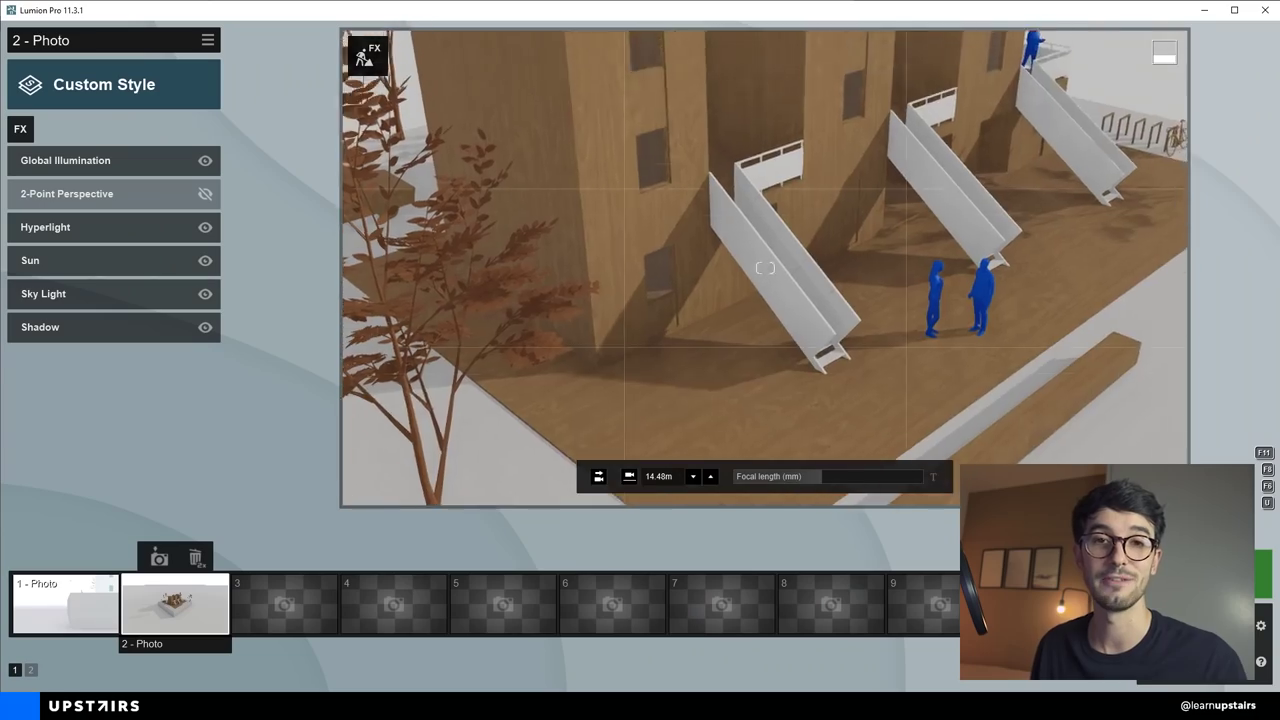
- Reposition the second photo's camera to frame the three houses and their white stairs
{"action": "key", "text": "s"}
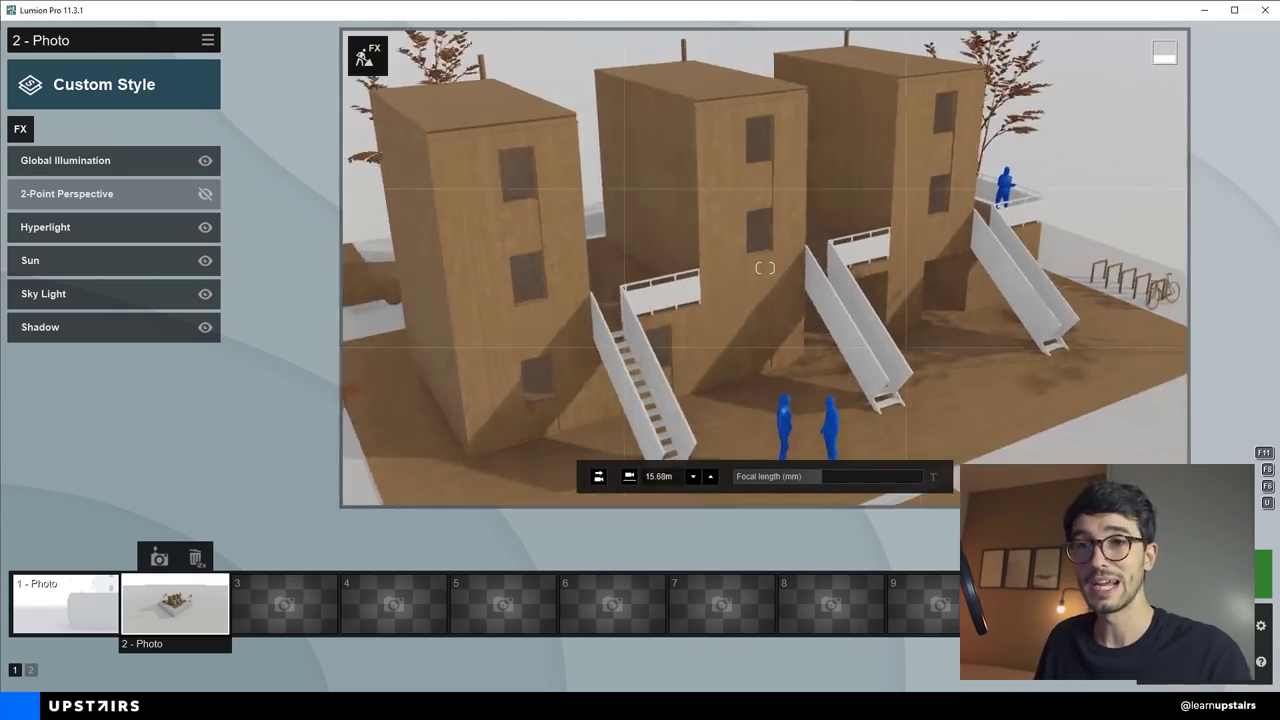
{"action": "right_click_drag", "start_coordinate": [778, 180], "coordinate": [781, 204]}
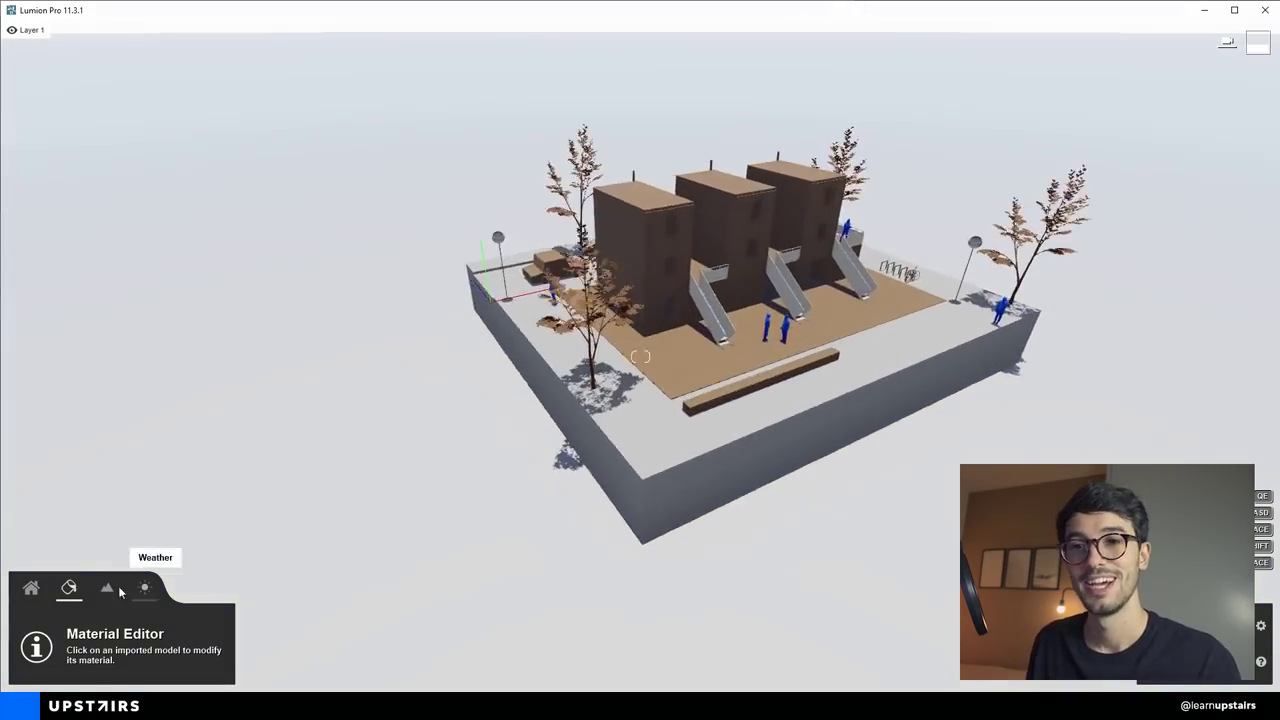
- Go inside the first house and choose the white Omni Light for placement
{"action": "key", "text": "w"}
{"action": "left_click", "coordinate": [178, 661]}
{"action": "right_click_drag", "start_coordinate": [400, 450], "coordinate": [702, 277]}
{"action": "key", "text": "w"}
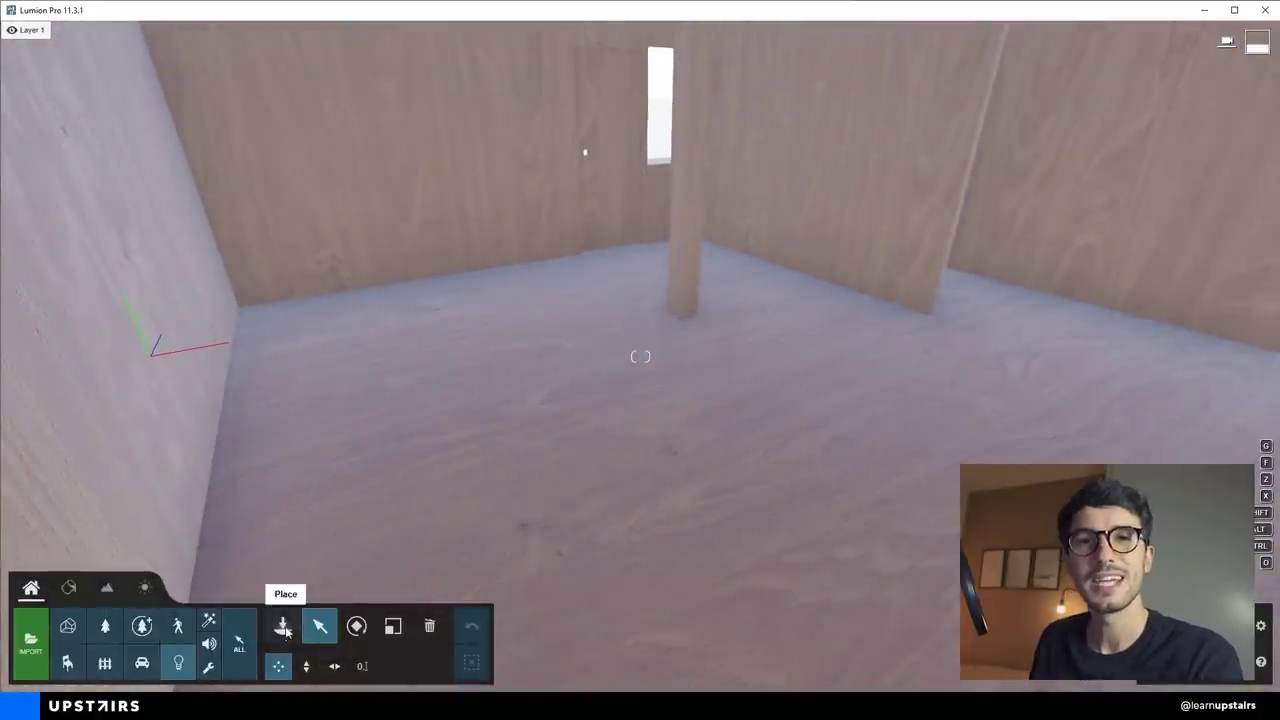
{"action": "left_click", "coordinate": [282, 625]}
{"action": "left_click", "coordinate": [86, 124]}
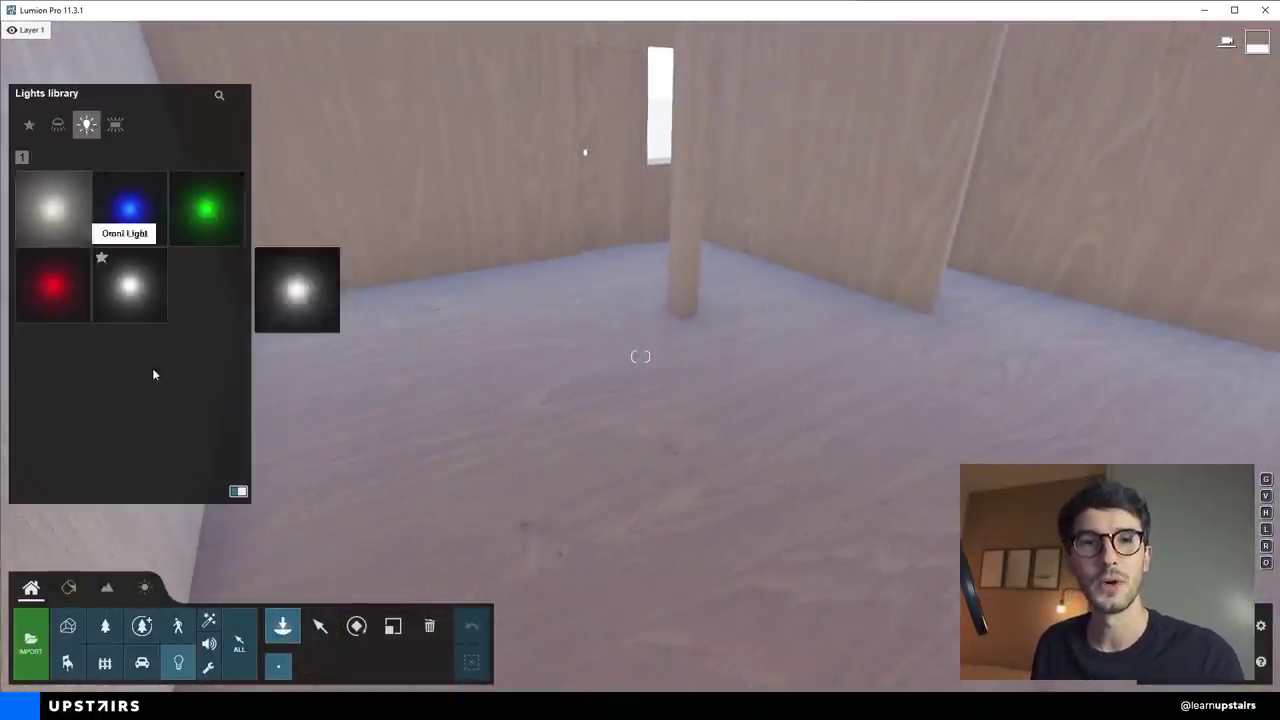
{"action": "left_click", "coordinate": [138, 308]}
- Place Omni Lights throughout the interiors of the three houses
{"action": "key", "text": "w"}
{"action": "right_click_drag", "start_coordinate": [690, 400], "coordinate": [817, 350]}
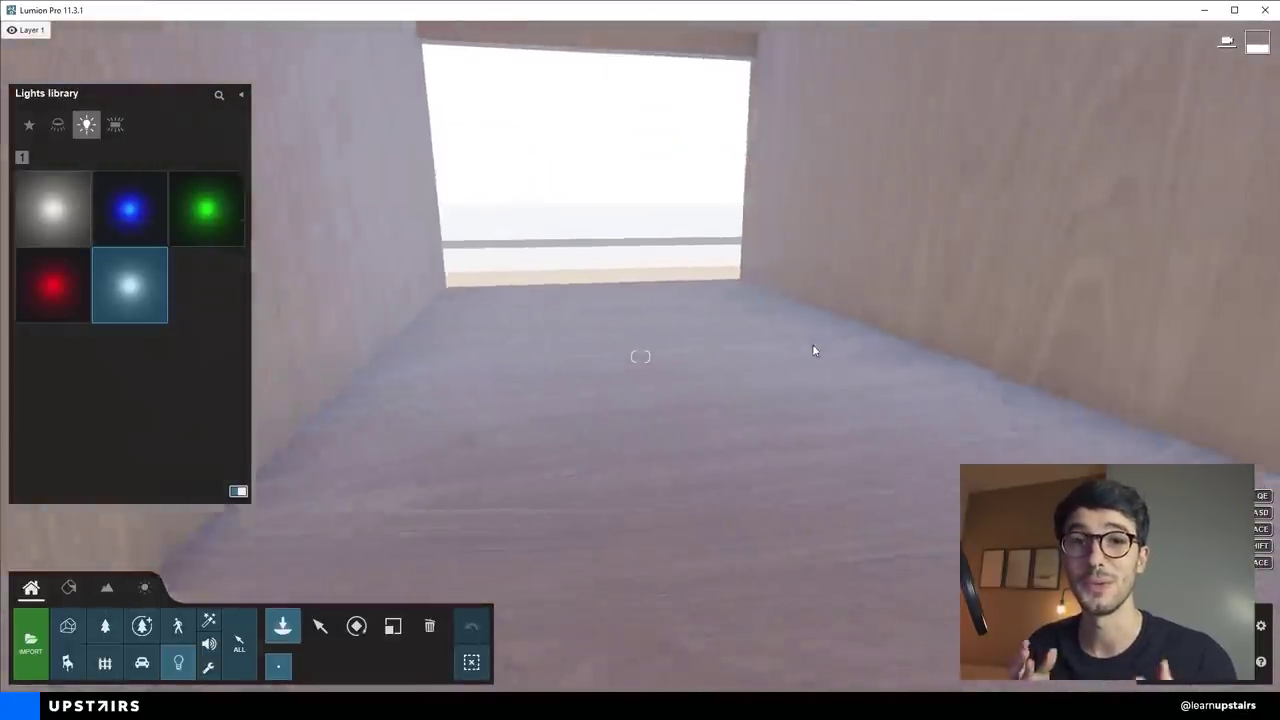
{"action": "right_click_drag", "start_coordinate": [585, 376], "coordinate": [140, 365]}
{"action": "right_click_drag", "start_coordinate": [480, 330], "coordinate": [860, 350]}
{"action": "right_click_drag", "start_coordinate": [640, 357], "coordinate": [856, 333]}
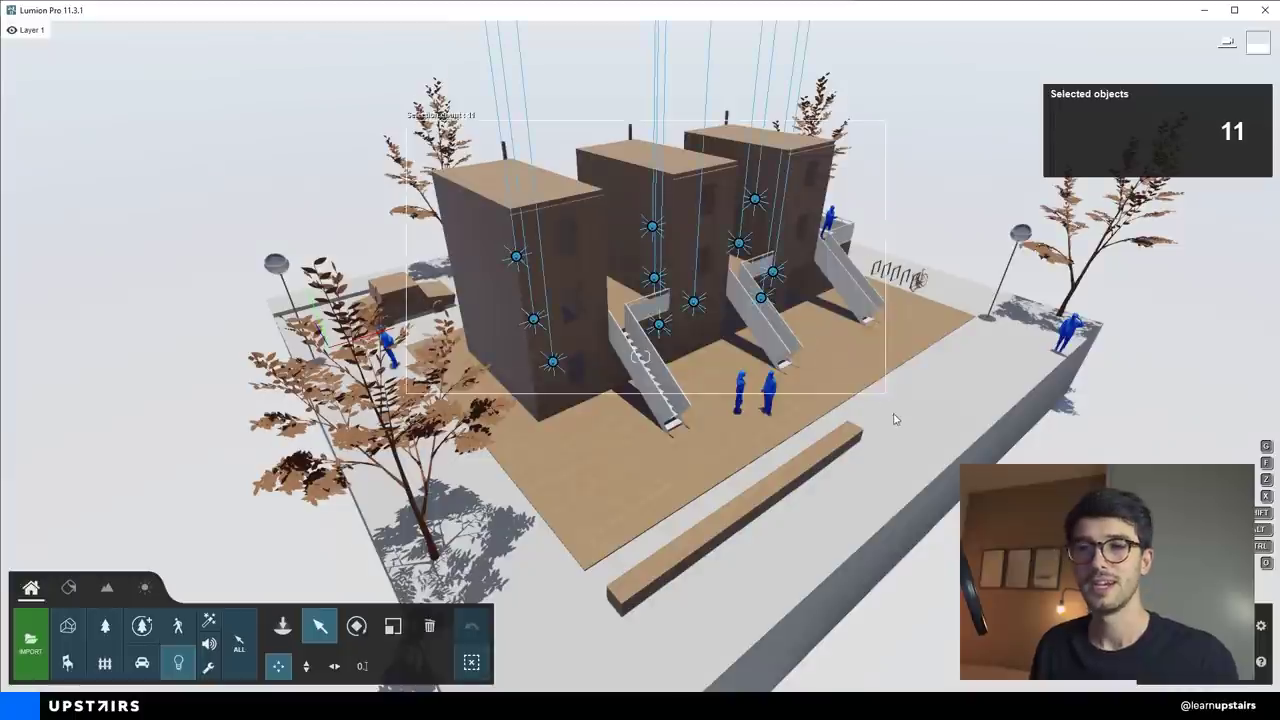
- Select all the Omni Lights inside the three houses and raise them slightly
{"action": "left_click_drag", "start_coordinate": [895, 419], "coordinate": [896, 420], "text": "ctrl"}
{"action": "left_click", "coordinate": [306, 666]}
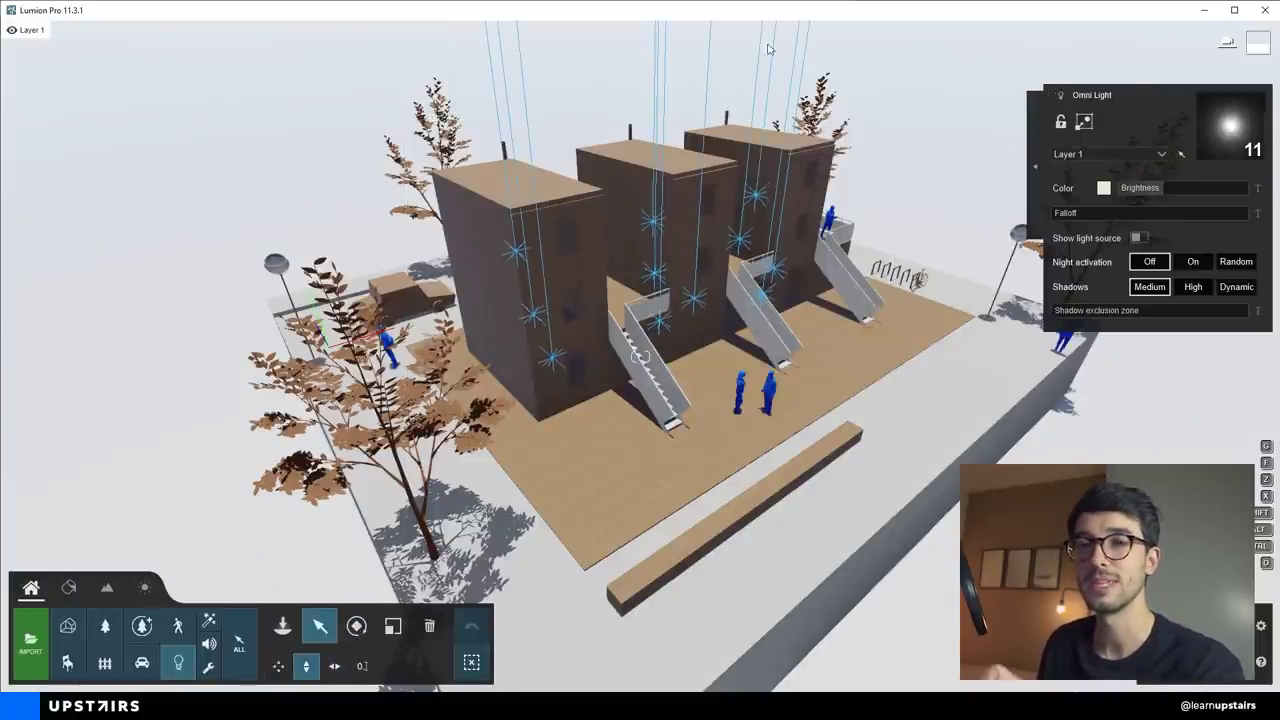
- Raise the brightness of the selected interior Omni Lights, adjust their falloff and set their shadows to Dynamic
{"action": "left_click_drag", "start_coordinate": [1150, 188], "coordinate": [1219, 200]}
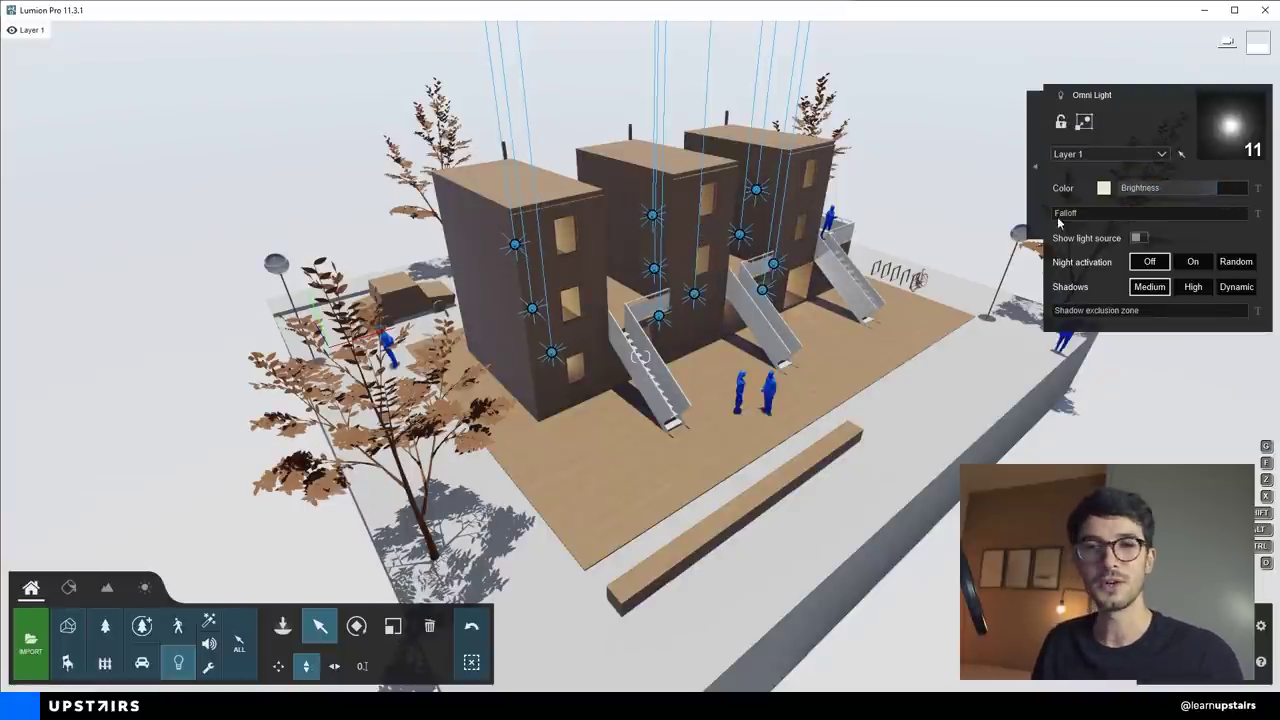
{"action": "left_click_drag", "start_coordinate": [1069, 221], "coordinate": [1066, 217]}
{"action": "left_click", "coordinate": [1236, 286]}
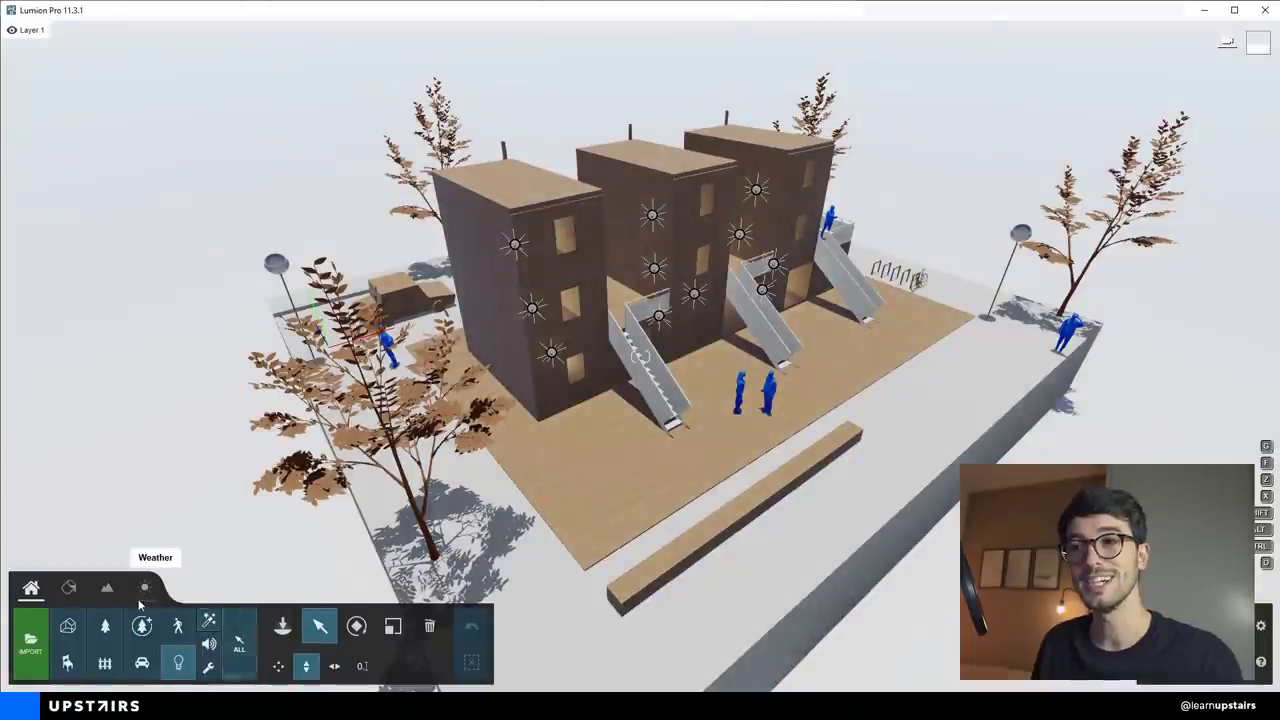
- Disable the second photo's Sun effect and lower the scene's sun to a night setting
{"action": "left_click", "coordinate": [145, 587]}
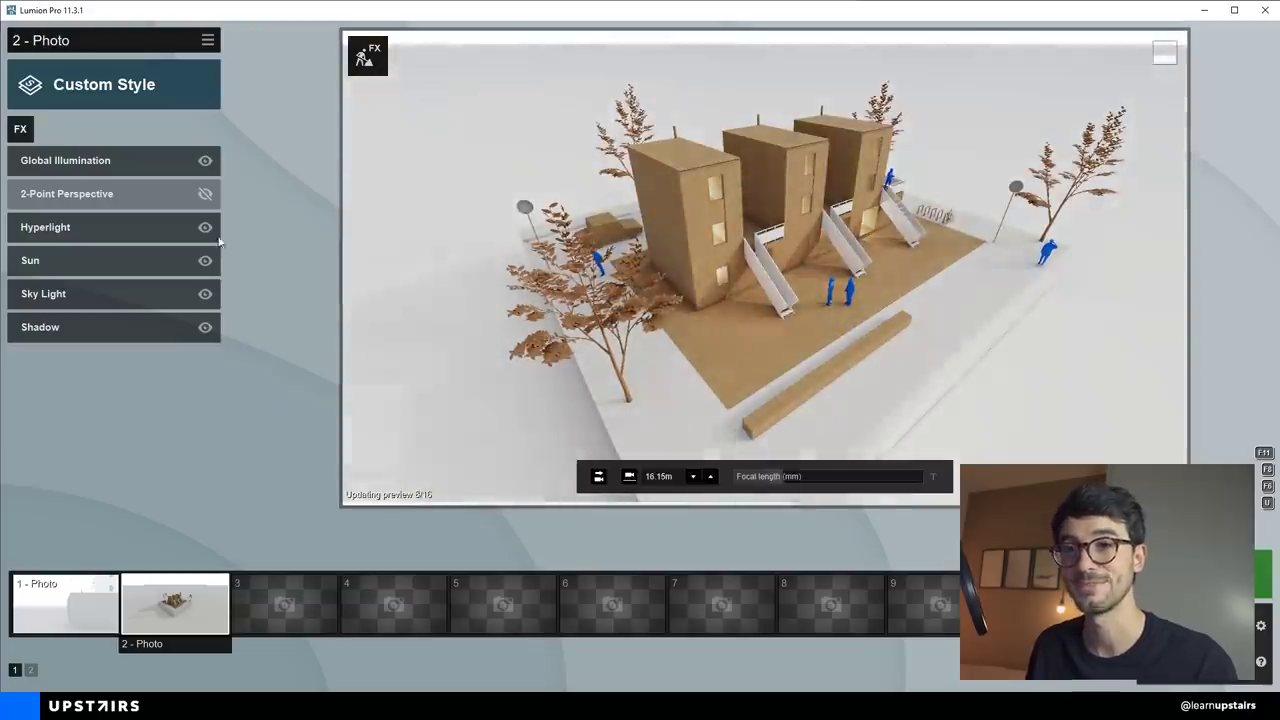
{"action": "left_click", "coordinate": [205, 260]}
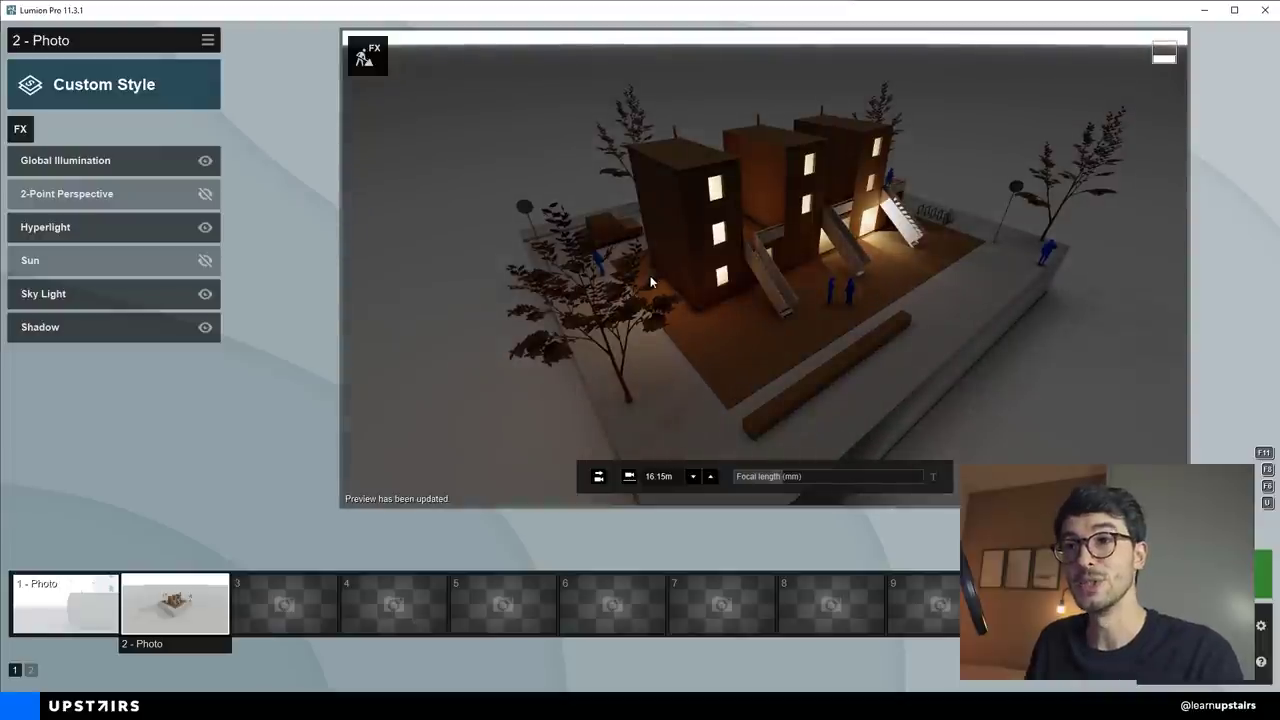
{"action": "mouse_move", "coordinate": [650, 275]}
{"action": "right_mouse_down"}
{"action": "mouse_move", "coordinate": [645, 243]}
{"action": "mouse_move", "coordinate": [647, 264]}
{"action": "right_mouse_up"}
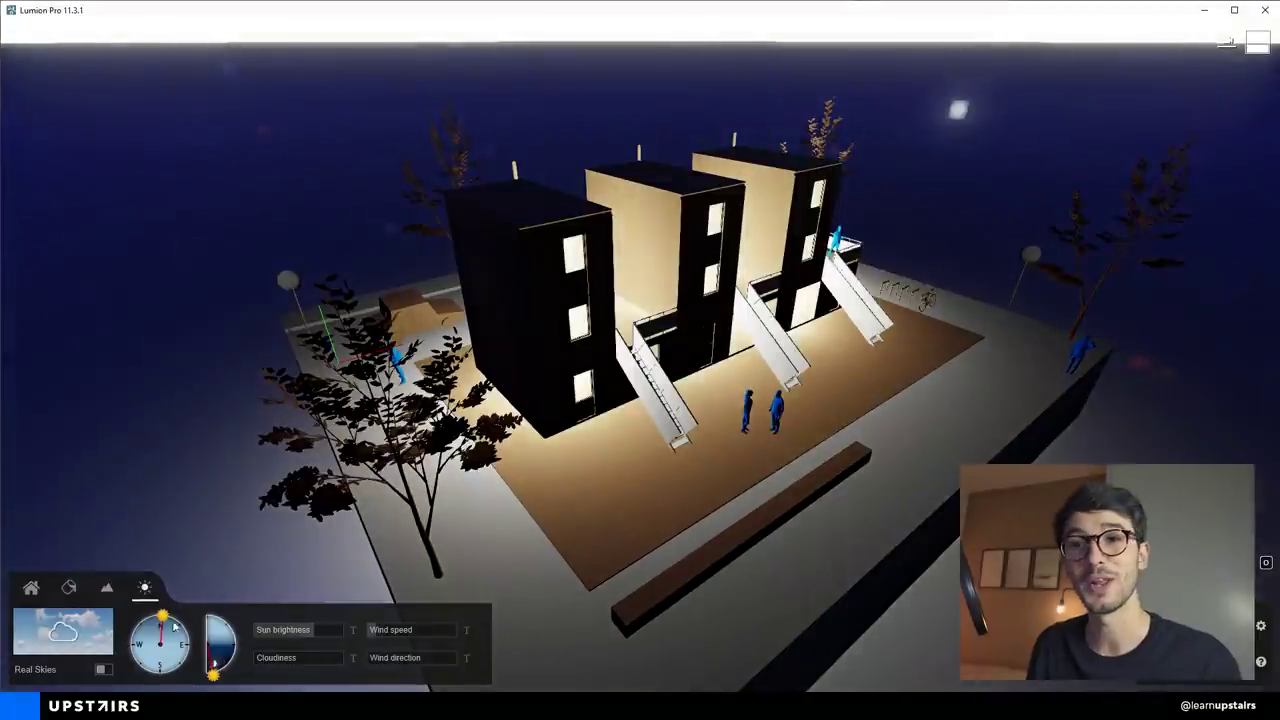
{"action": "left_click", "coordinate": [284, 627]}
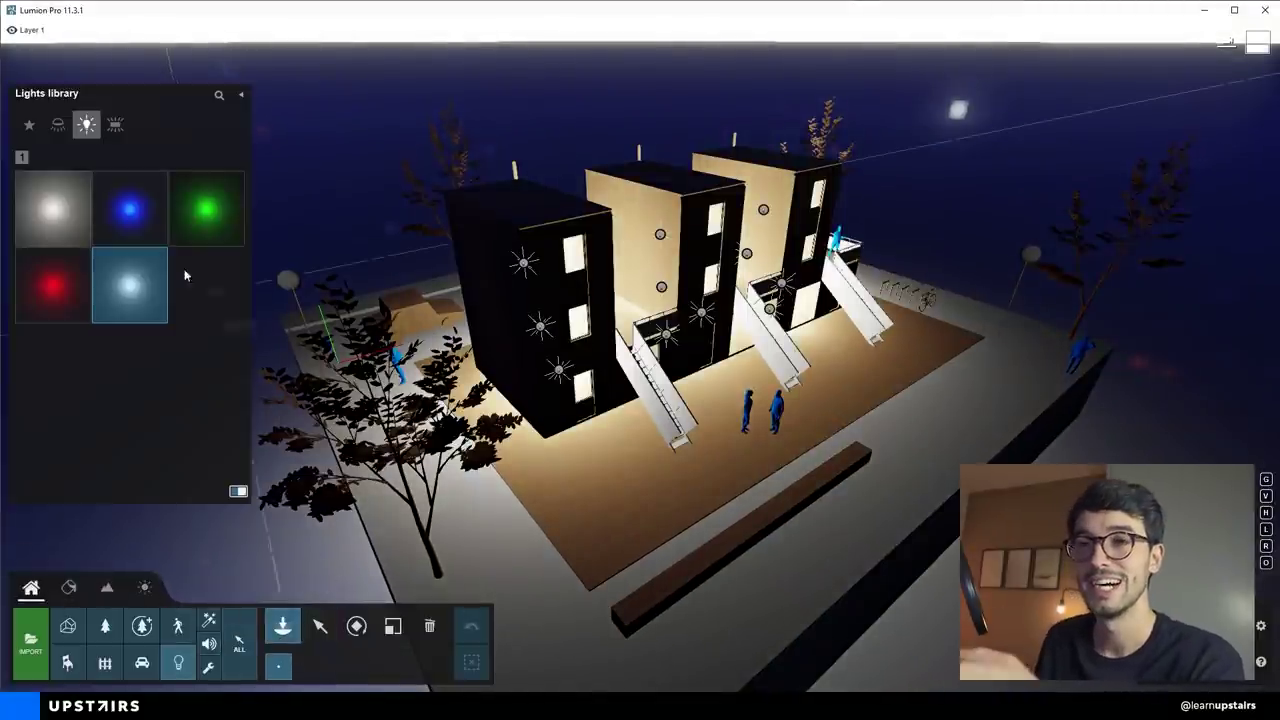
- Place an Omni Light outside the model, well beyond the base, and select it for editing
{"action": "key", "text": "d"}
{"action": "key", "text": "s"}
{"action": "key", "text": "shift+s"}
{"action": "left_click", "coordinate": [797, 347]}
{"action": "left_click", "coordinate": [320, 626]}
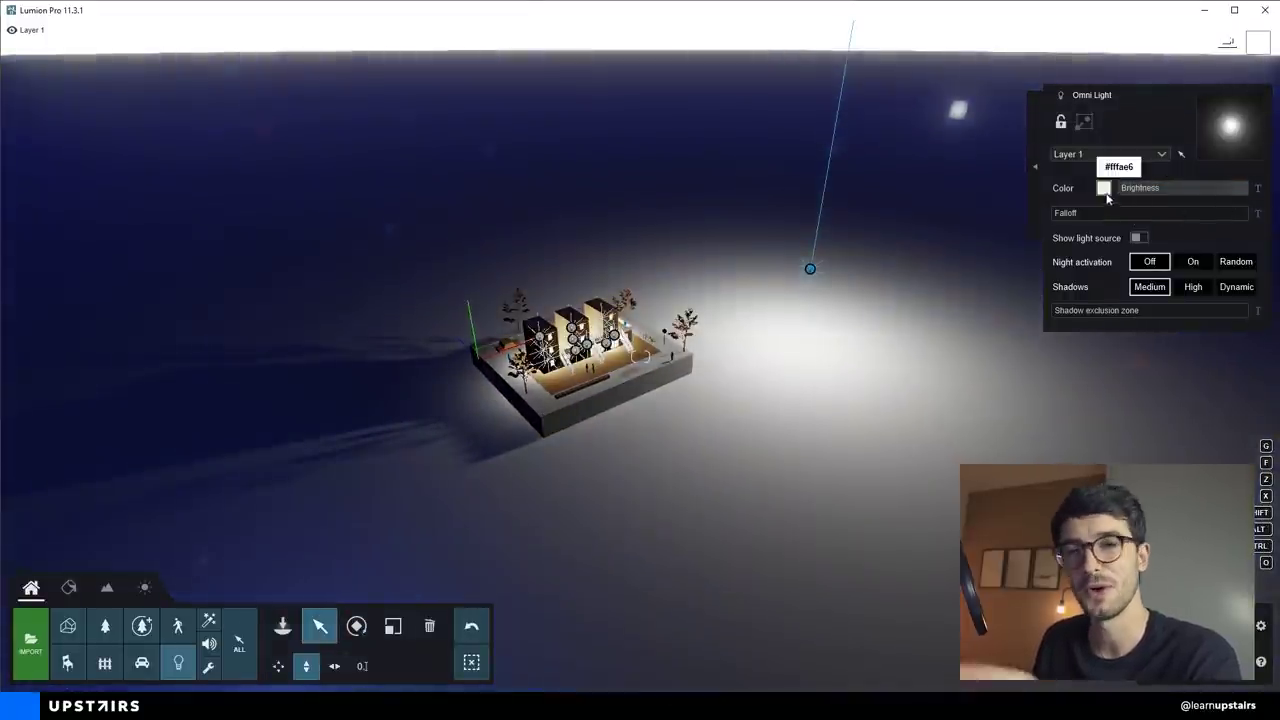
- Give the exterior Omni Light a pale bluish-white color and set its shadows to Dynamic
{"action": "left_click", "coordinate": [1103, 188]}
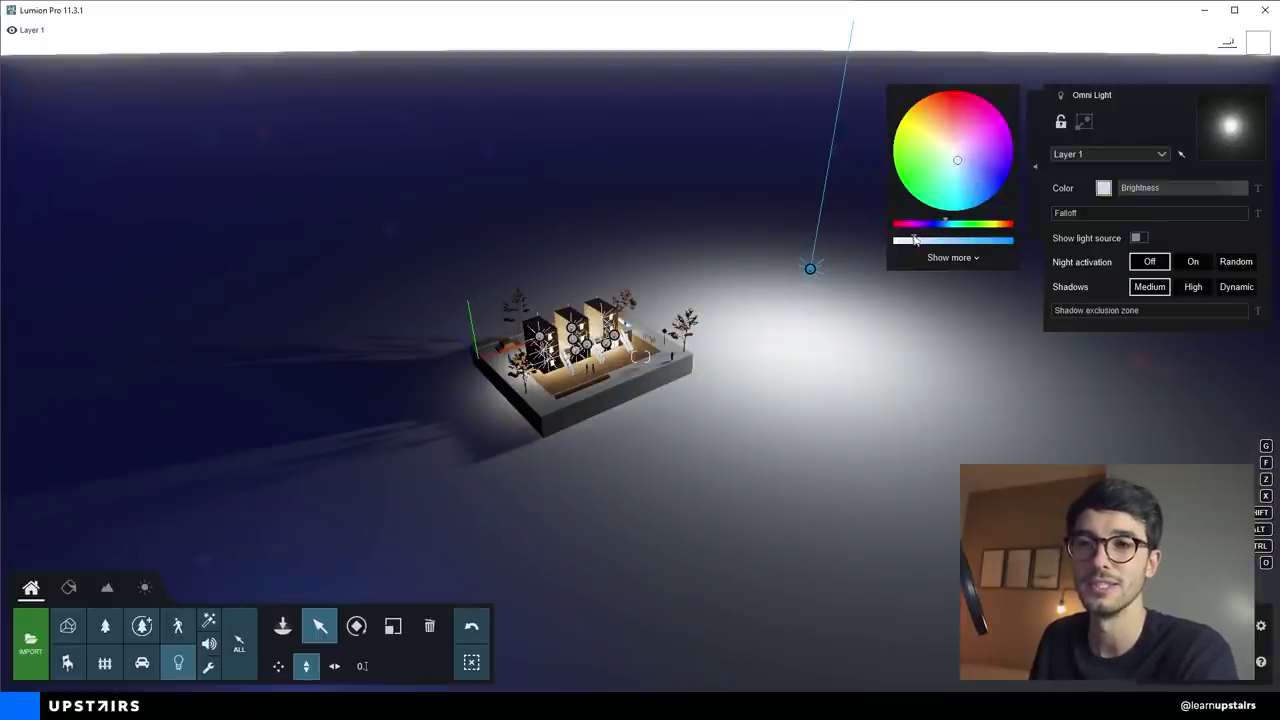
{"action": "mouse_move", "coordinate": [870, 325]}
{"action": "right_mouse_down"}
{"action": "mouse_move", "coordinate": [800, 345]}
{"action": "mouse_move", "coordinate": [870, 315]}
{"action": "right_mouse_up"}
{"action": "key", "text": "w"}
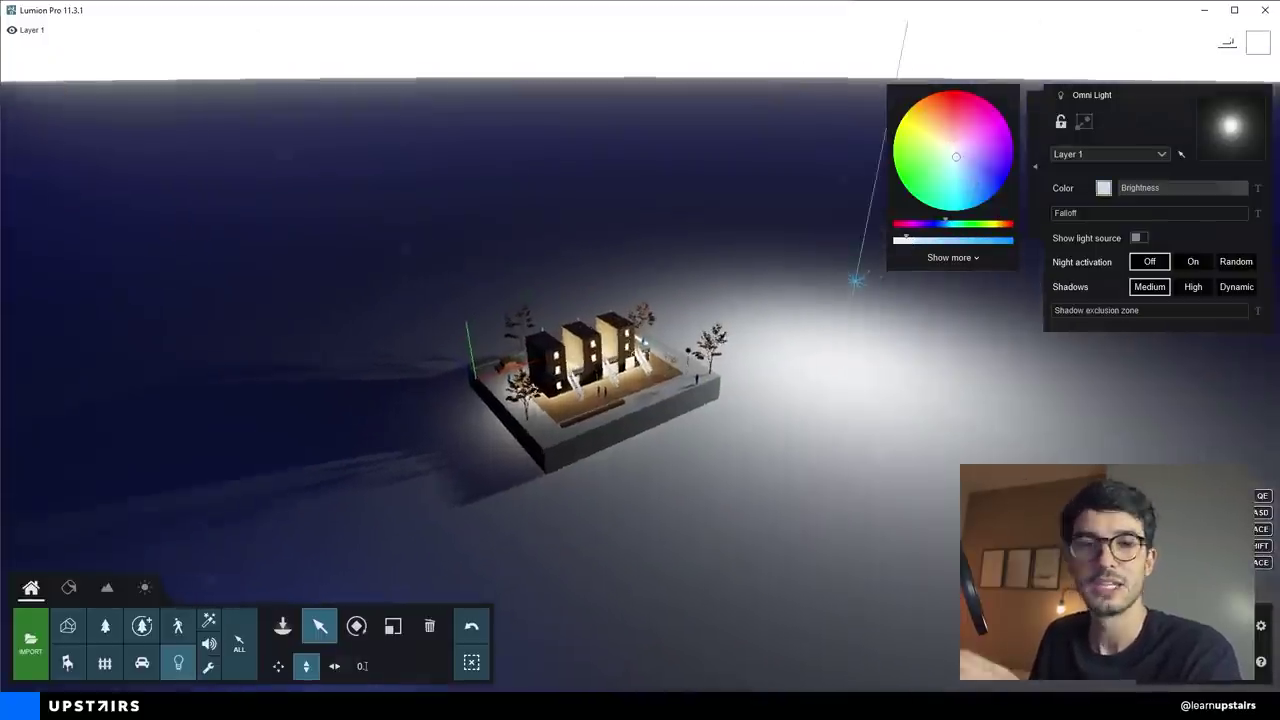
{"action": "left_click", "coordinate": [1229, 293]}
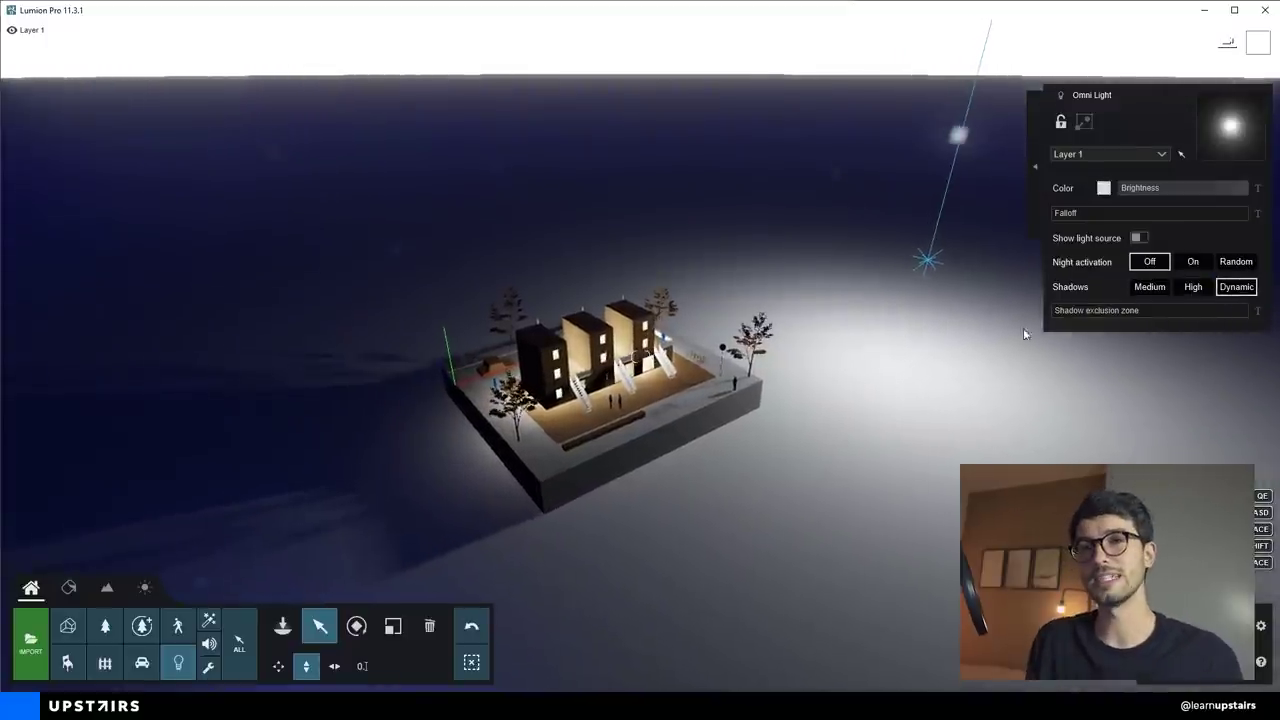
{"action": "left_click", "coordinate": [1151, 293]}
{"action": "left_click", "coordinate": [1254, 288]}
{"action": "key", "text": "w"}
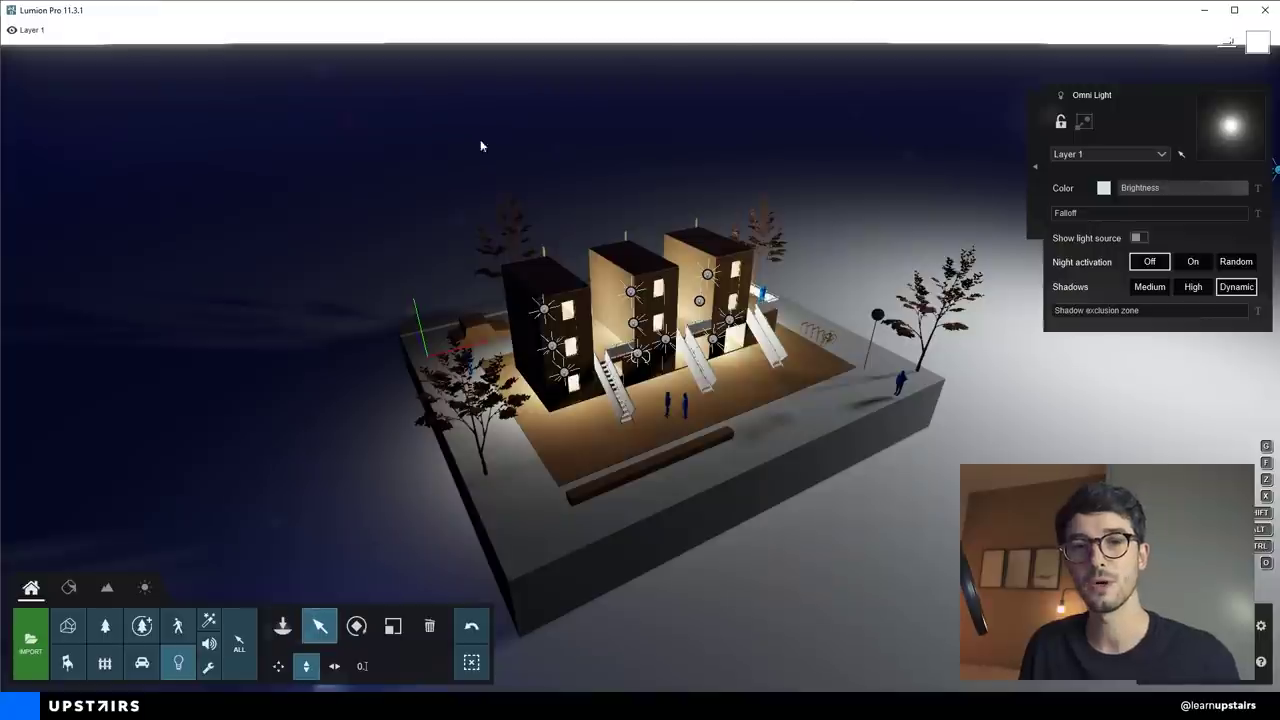
- Select all the Omni Lights inside the houses, lower their brightness and bring up the second photo
{"action": "left_click_drag", "start_coordinate": [506, 220], "coordinate": [888, 416], "text": "ctrl"}
{"action": "left_click_drag", "start_coordinate": [1162, 186], "coordinate": [1166, 189]}
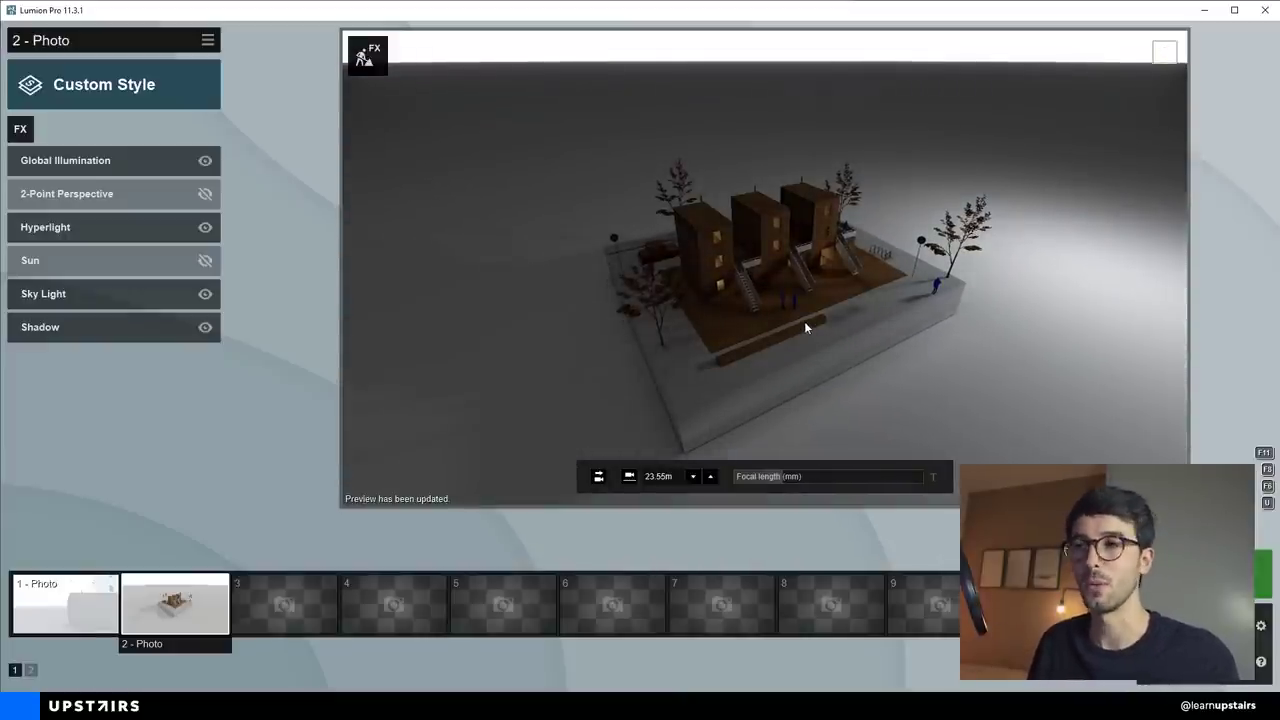
{"action": "left_click", "coordinate": [183, 627]}
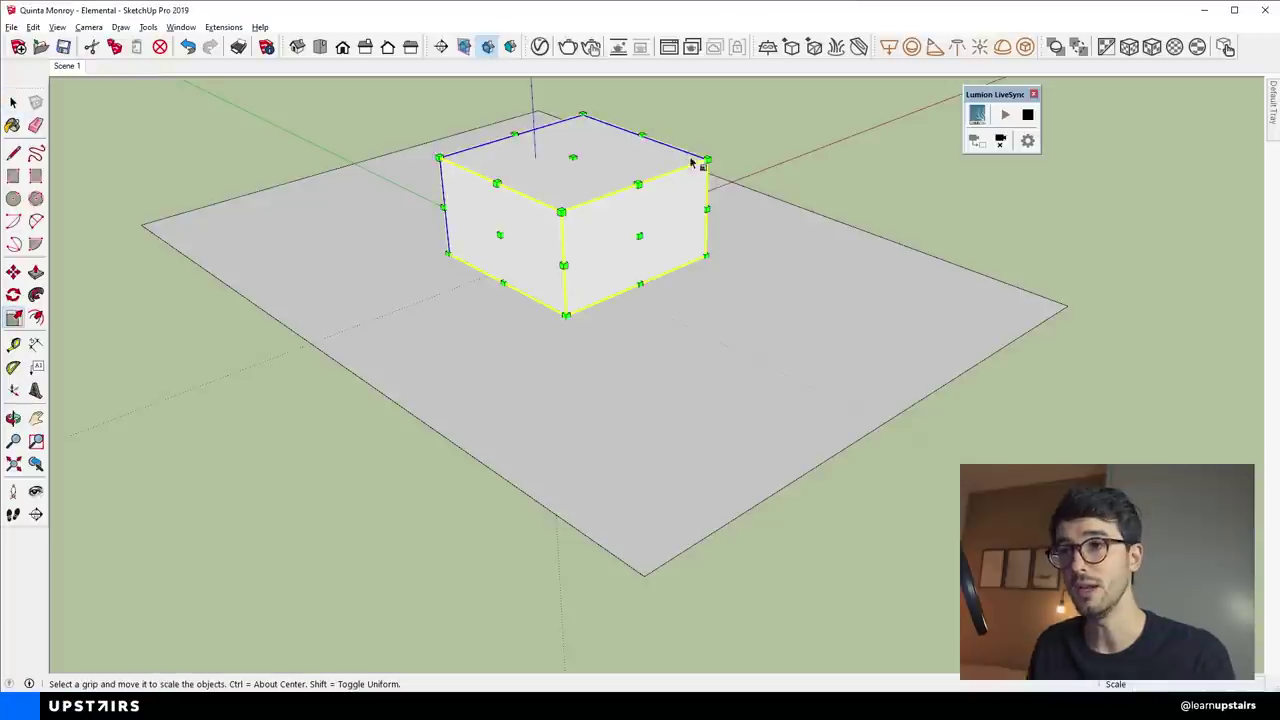
- Switch to SketchUp and enlarge the white box on the gray plane with the Scale tool
{"action": "left_click_drag", "start_coordinate": [694, 163], "coordinate": [777, 129]}
{"action": "scroll", "coordinate": [914, 107], "scroll_direction": "up", "scroll_amount": 3}
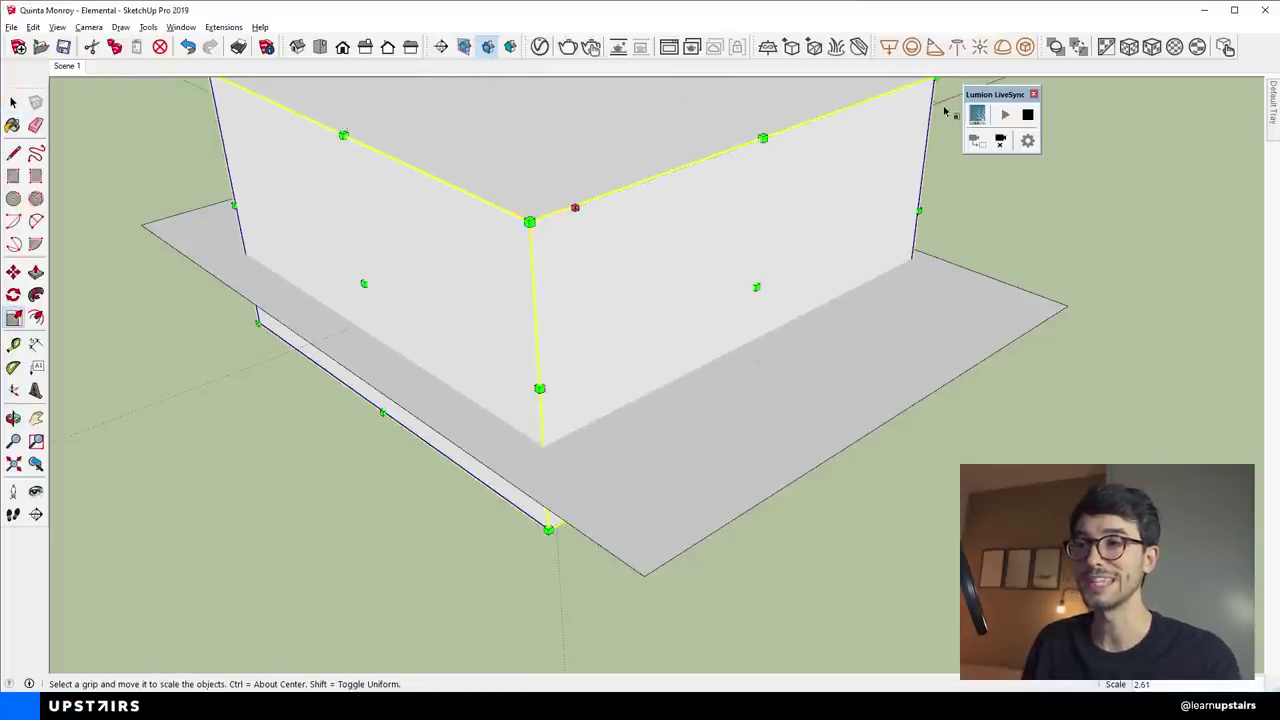
{"action": "left_click_drag", "start_coordinate": [942, 103], "coordinate": [940, 105]}
{"action": "scroll", "coordinate": [862, 168], "scroll_direction": "down", "scroll_amount": 3}
{"action": "middle_click_drag", "start_coordinate": [863, 171], "coordinate": [703, 334], "text": "shift"}
- Move the enlarged box vertically to line up with the gray plane and scale it about its center
{"action": "left_click_drag", "start_coordinate": [738, 287], "coordinate": [769, 294]}
{"action": "key", "text": "m"}
{"action": "key", "text": "m"}
{"action": "left_click", "coordinate": [532, 522]}
{"action": "left_click", "coordinate": [529, 478]}
{"action": "key", "text": "s"}
{"action": "left_click_drag", "start_coordinate": [820, 402], "coordinate": [1176, 436], "text": "ctrl"}
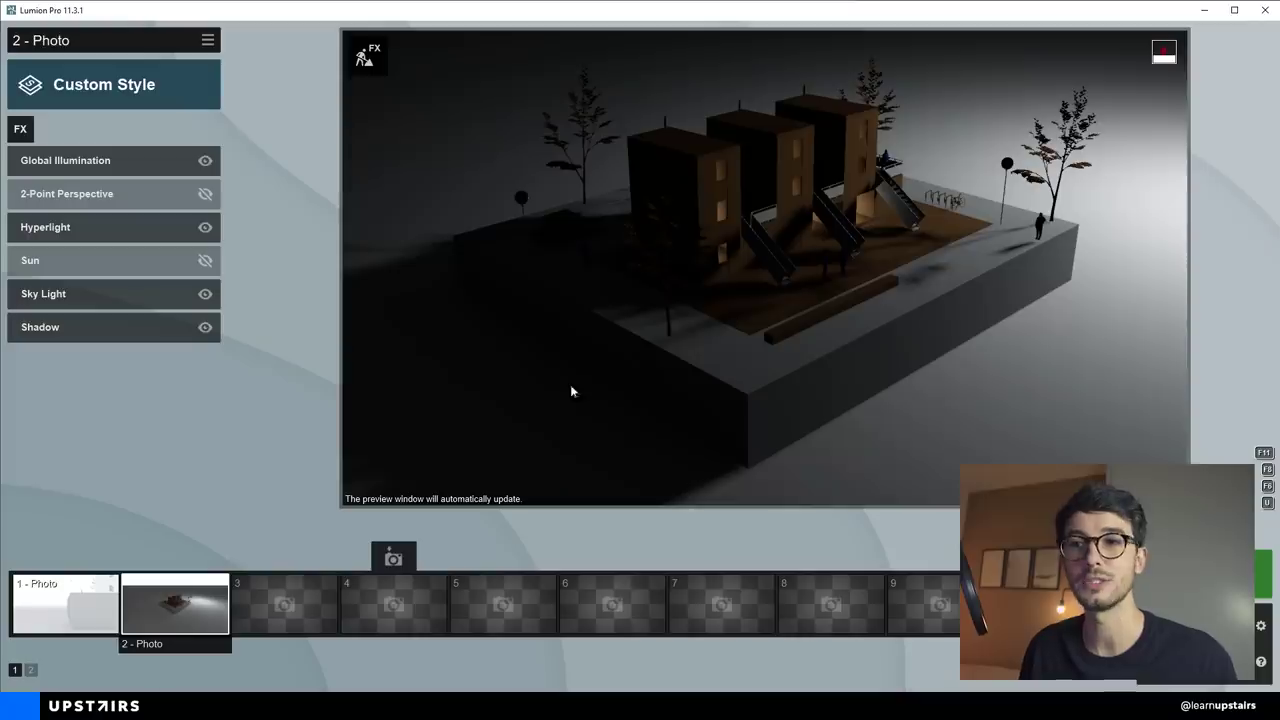
- Switch to Lumion, reframe the second photo and add the Exposure effect with a value of 0.8
{"action": "mouse_move", "coordinate": [778, 246]}
{"action": "right_mouse_down"}
{"action": "mouse_move", "coordinate": [778, 200]}
{"action": "mouse_move", "coordinate": [778, 300]}
{"action": "right_mouse_up"}
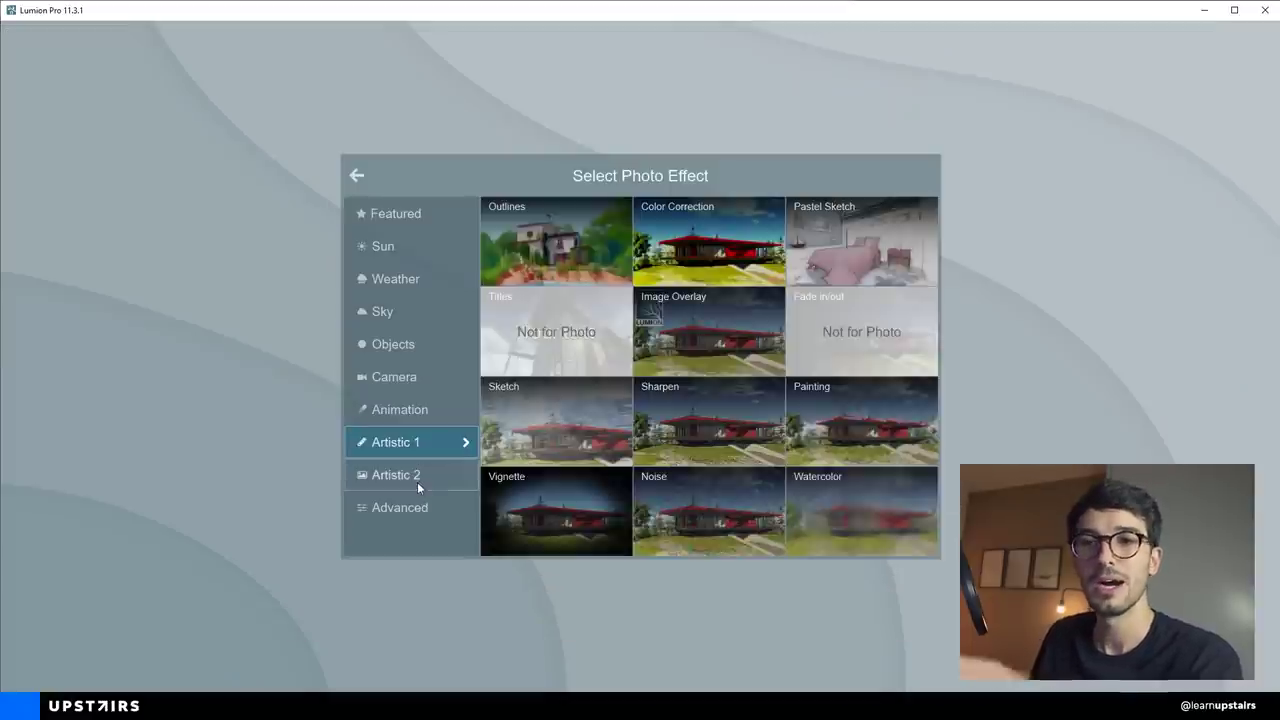
{"action": "left_click", "coordinate": [418, 507]}
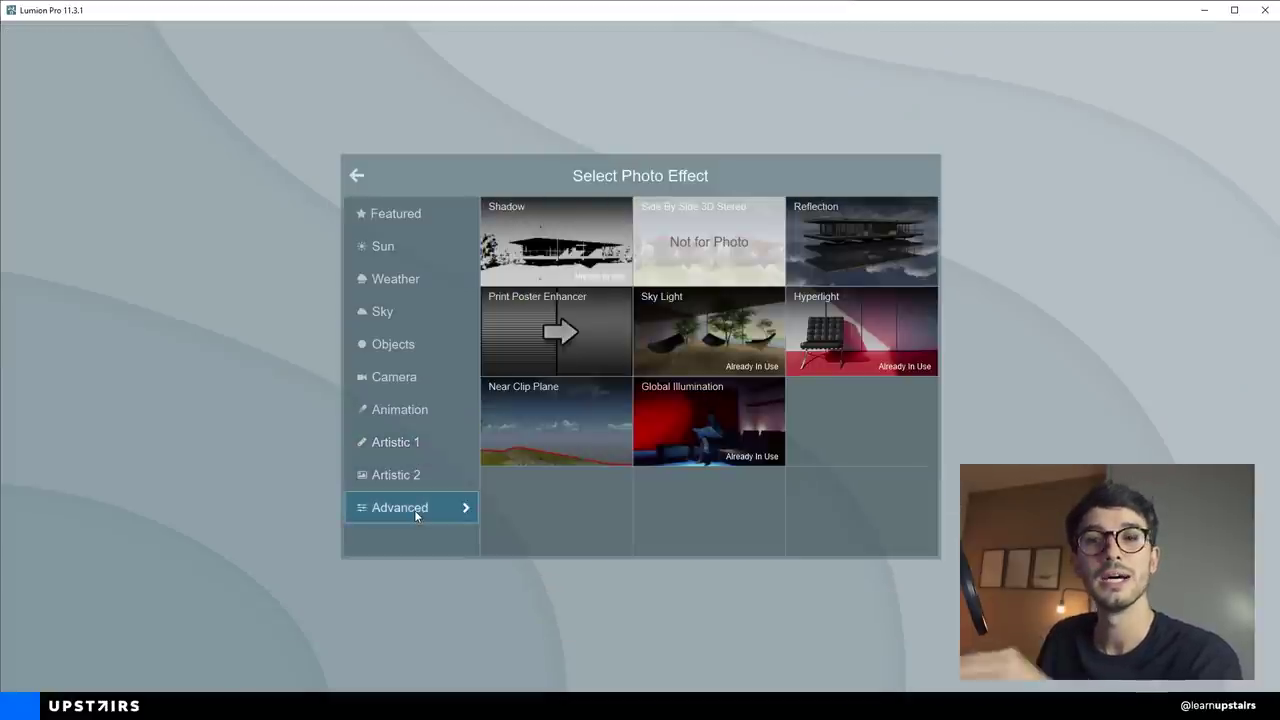
{"action": "left_click", "coordinate": [412, 409]}
{"action": "left_click", "coordinate": [420, 378]}
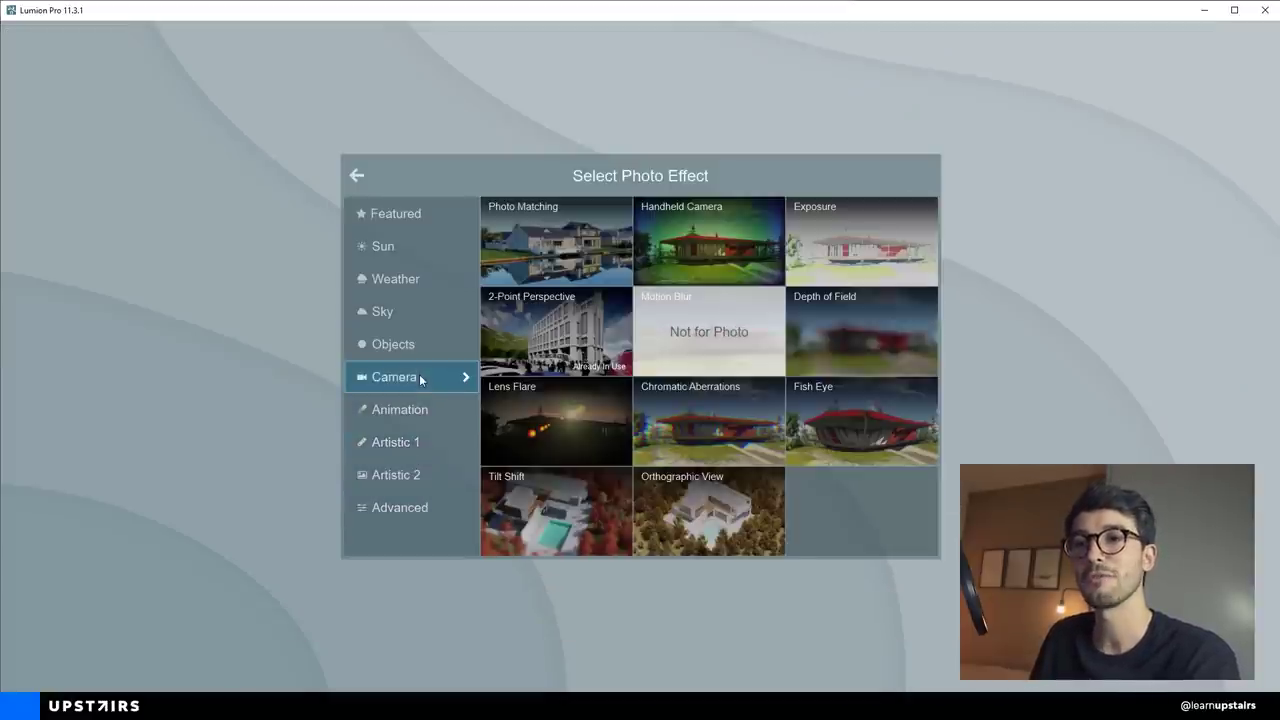
{"action": "left_click", "coordinate": [869, 252]}
{"action": "left_click_drag", "start_coordinate": [108, 187], "coordinate": [156, 193]}
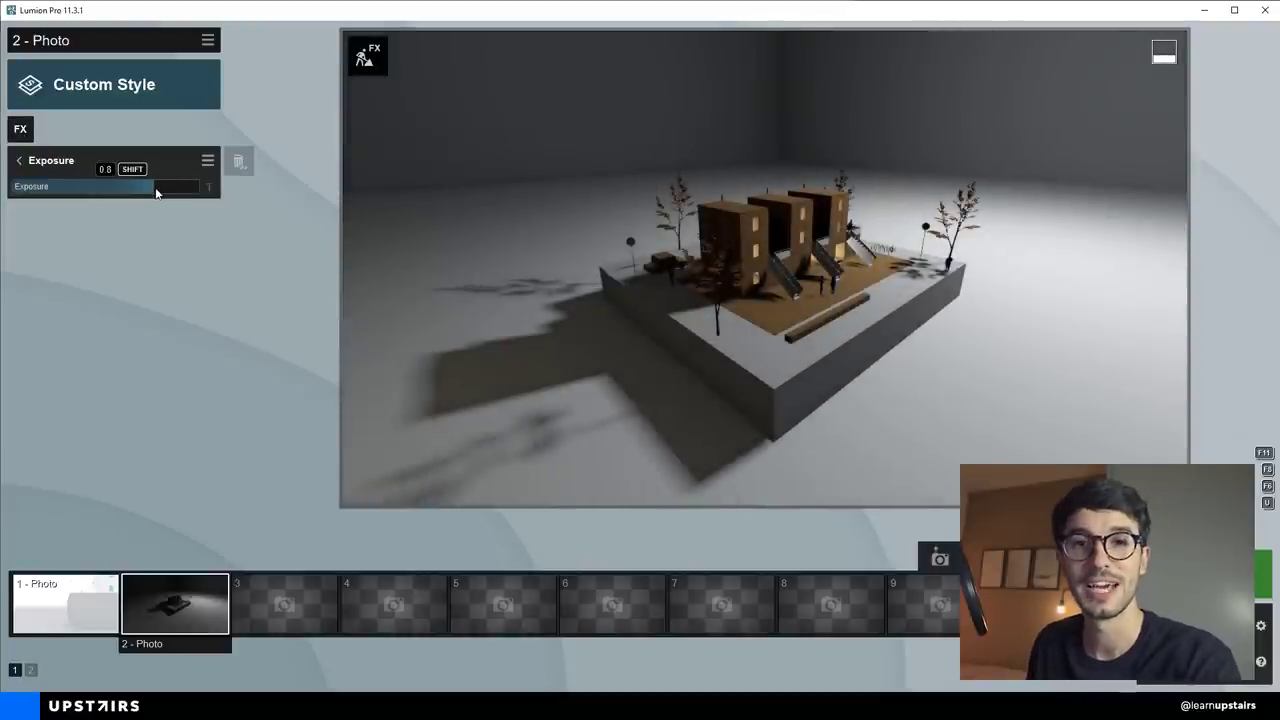
- Adjust the coloring of the second photo's Shadow effect and set its brightness to 0.6
{"action": "mouse_move", "coordinate": [790, 365]}
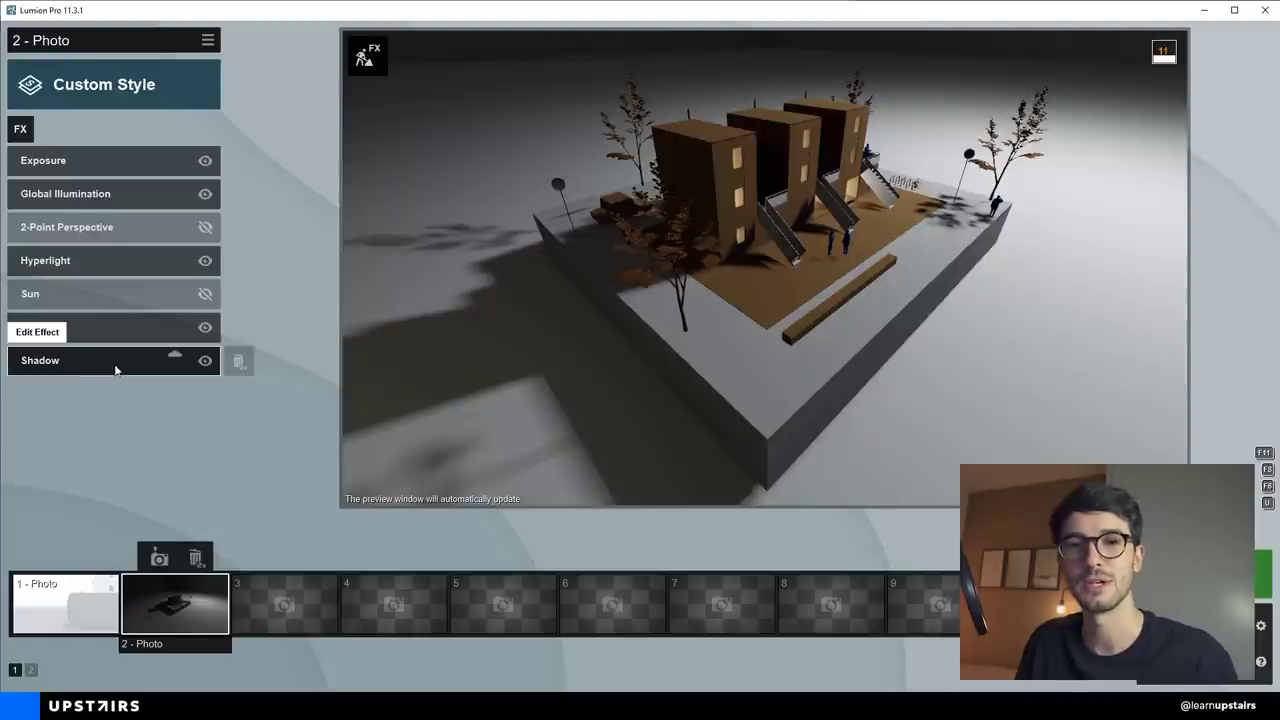
{"action": "left_click", "coordinate": [119, 365]}
{"action": "left_click", "coordinate": [105, 206]}
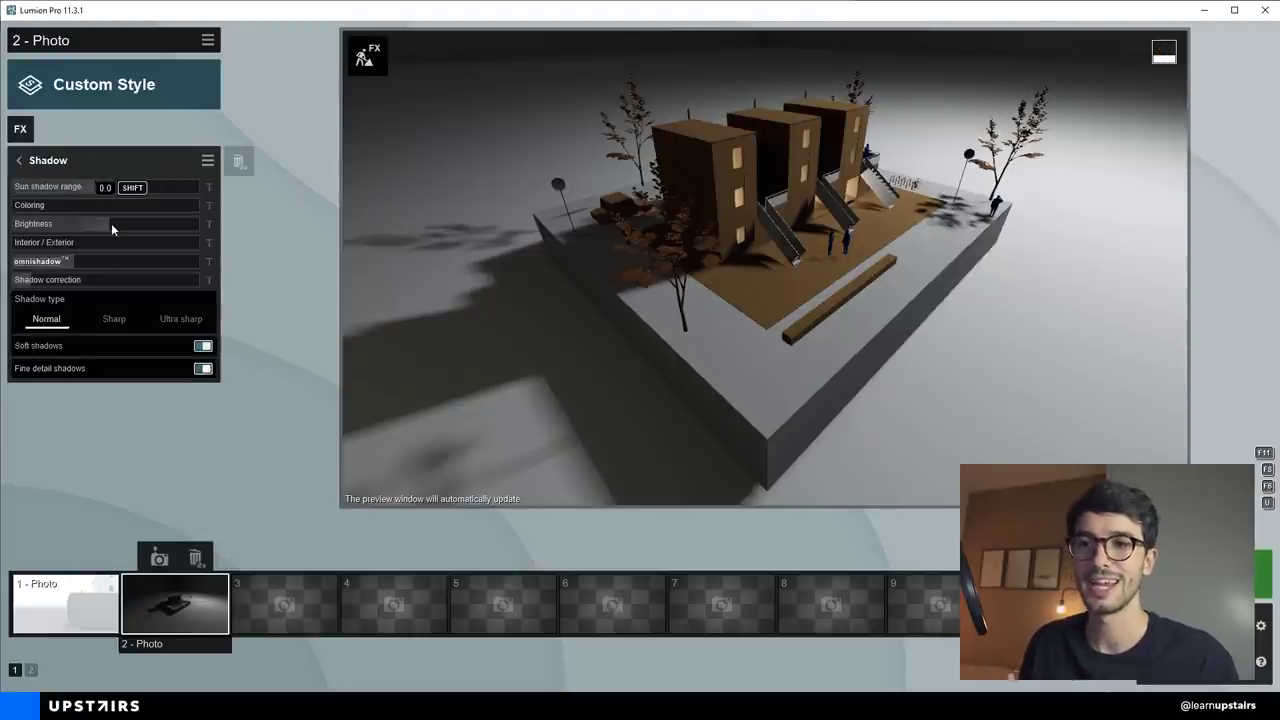
{"action": "left_click", "coordinate": [17, 222]}
{"action": "left_click_drag", "start_coordinate": [111, 246], "coordinate": [535, 270]}
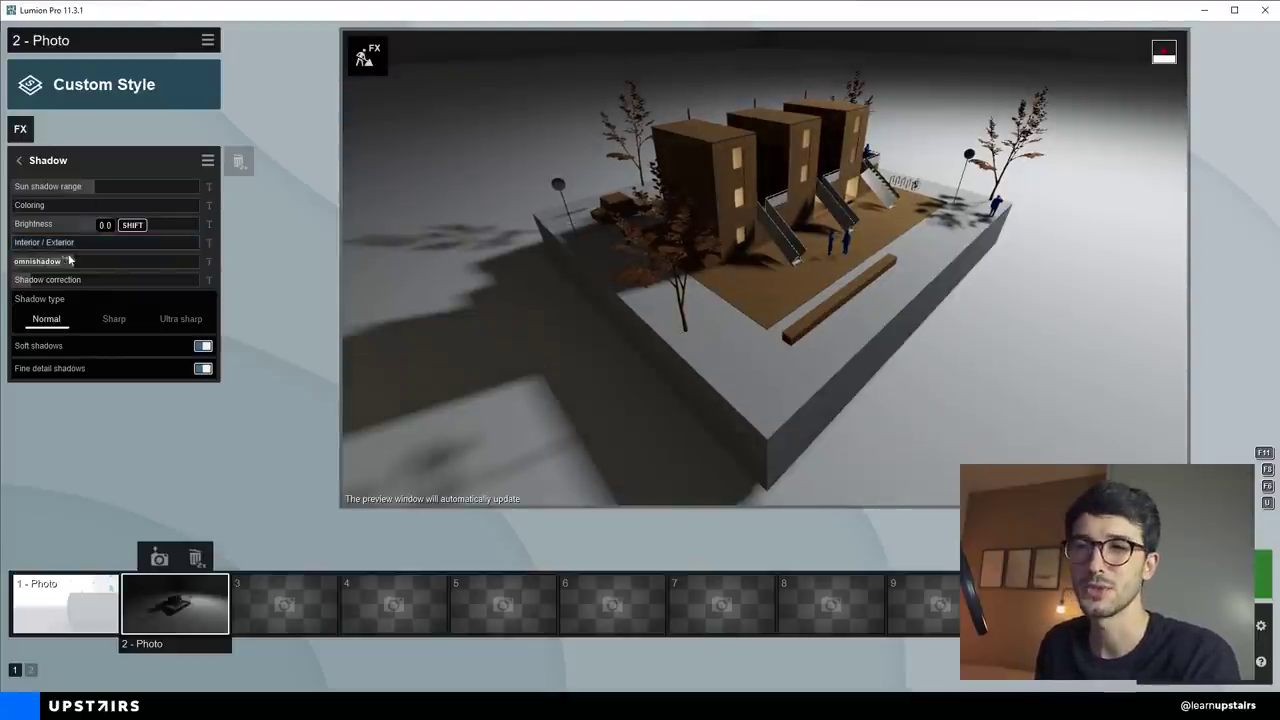
{"action": "left_click", "coordinate": [92, 204]}
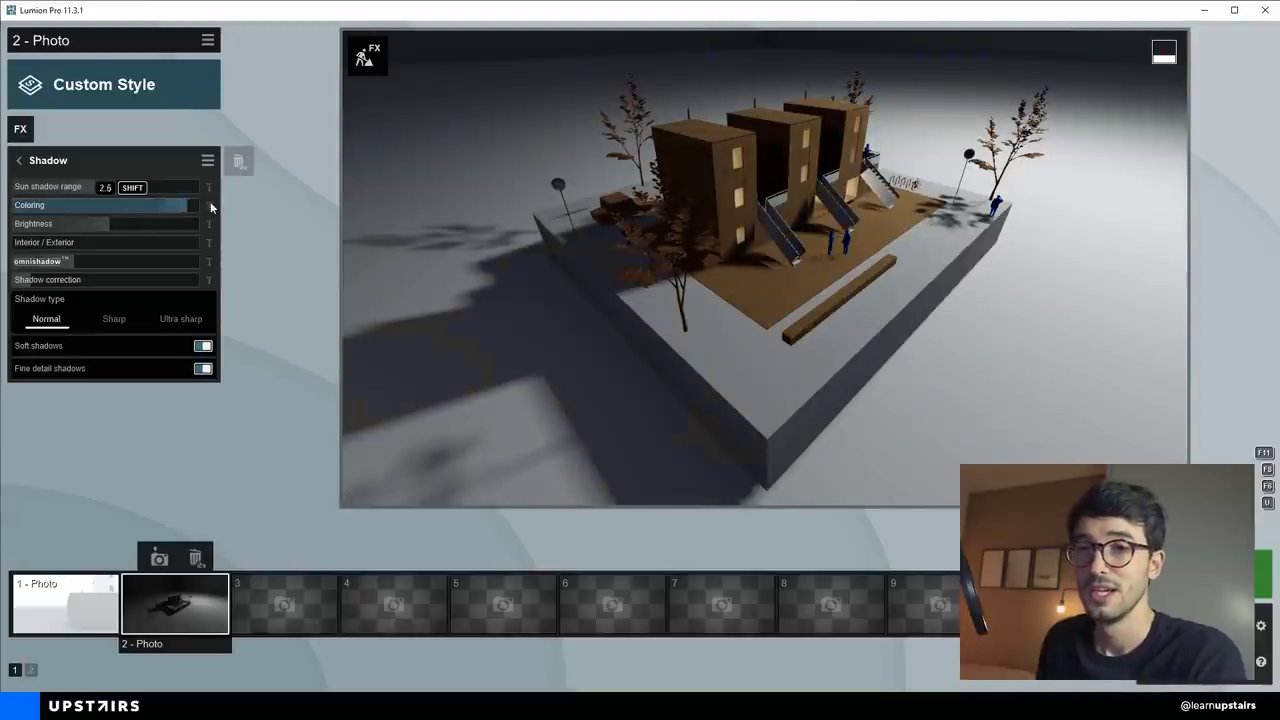
{"action": "left_click_drag", "start_coordinate": [210, 203], "coordinate": [160, 222]}
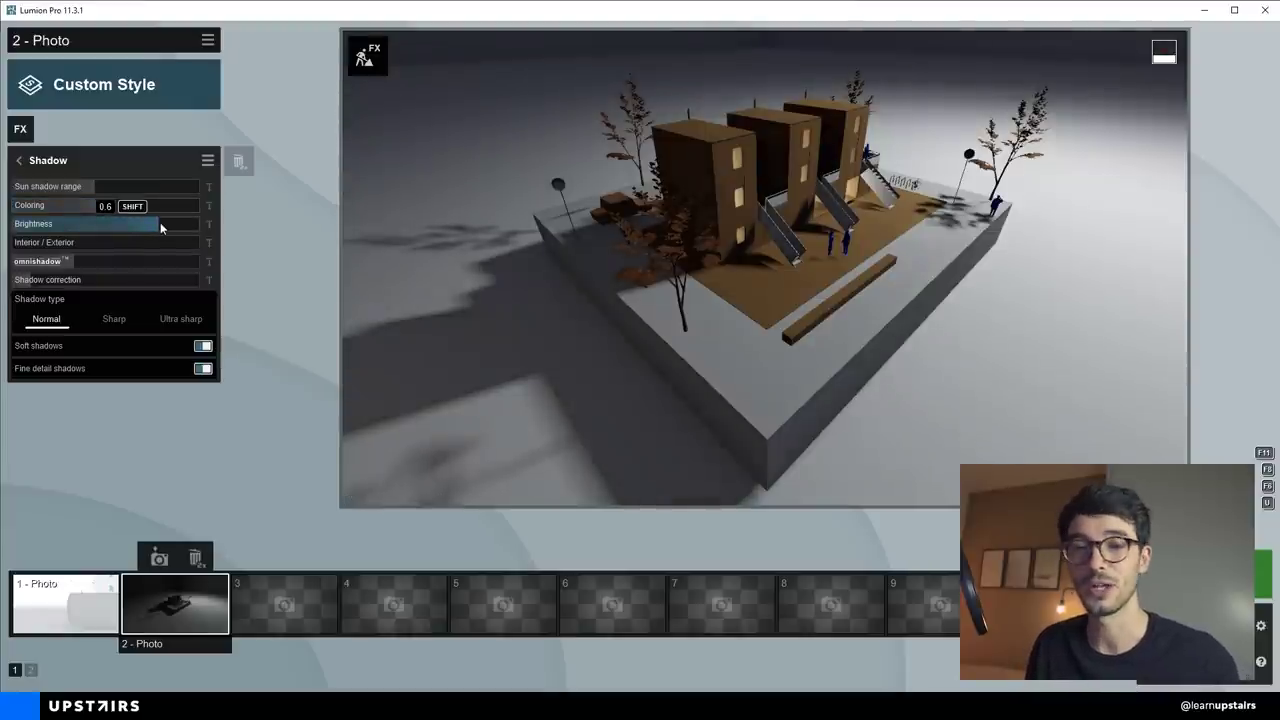
{"action": "mouse_move", "coordinate": [99, 189]}
{"action": "left_mouse_down"}
{"action": "mouse_move", "coordinate": [245, 193]}
{"action": "mouse_move", "coordinate": [5, 190]}
{"action": "mouse_move", "coordinate": [104, 188]}
{"action": "mouse_move", "coordinate": [81, 190]}
{"action": "left_mouse_up"}
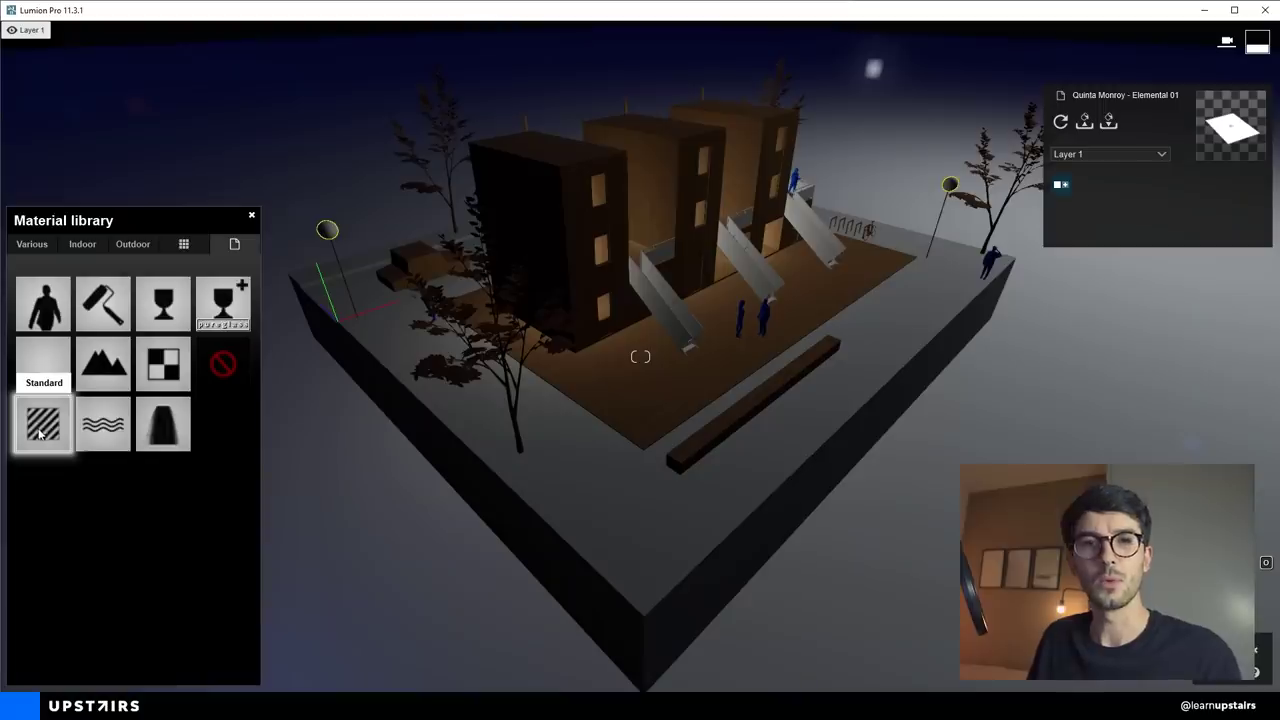
- Apply the Standard material to the street lamp globes and increase its emissive value
{"action": "left_click", "coordinate": [45, 424]}
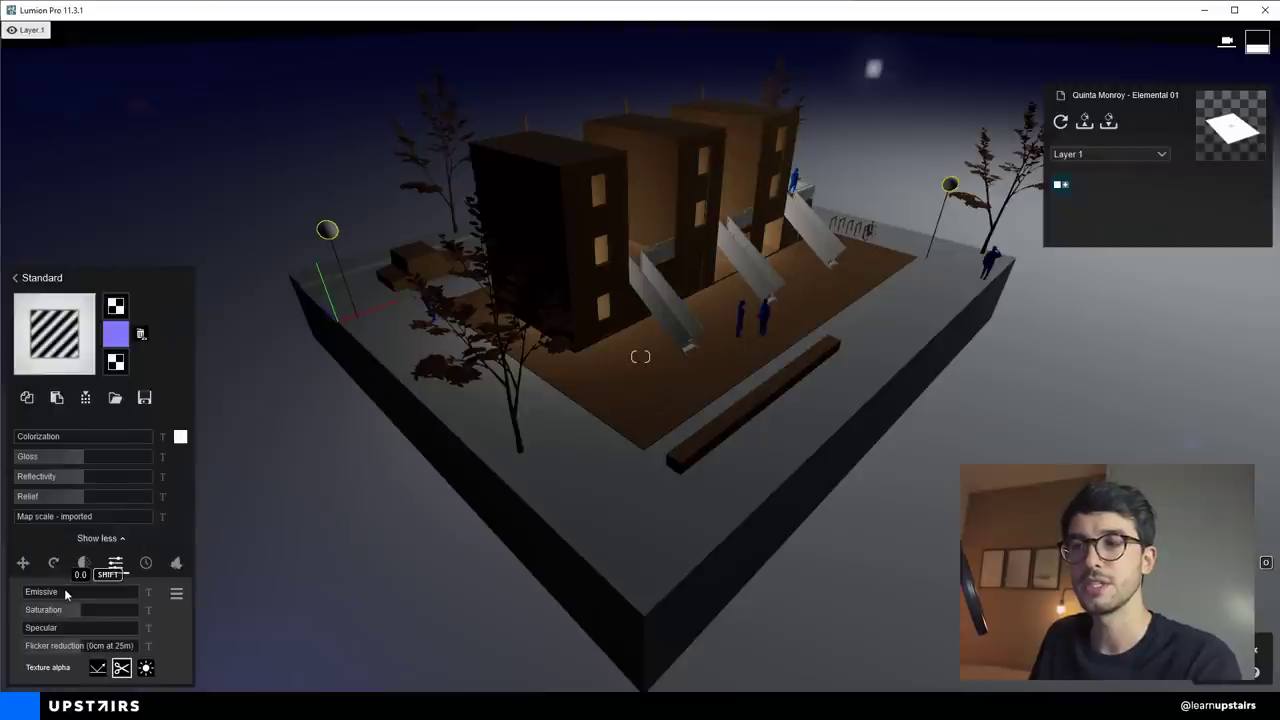
{"action": "mouse_move", "coordinate": [65, 592]}
{"action": "left_mouse_down"}
{"action": "mouse_move", "coordinate": [41, 593]}
{"action": "mouse_move", "coordinate": [53, 593]}
{"action": "left_mouse_up"}
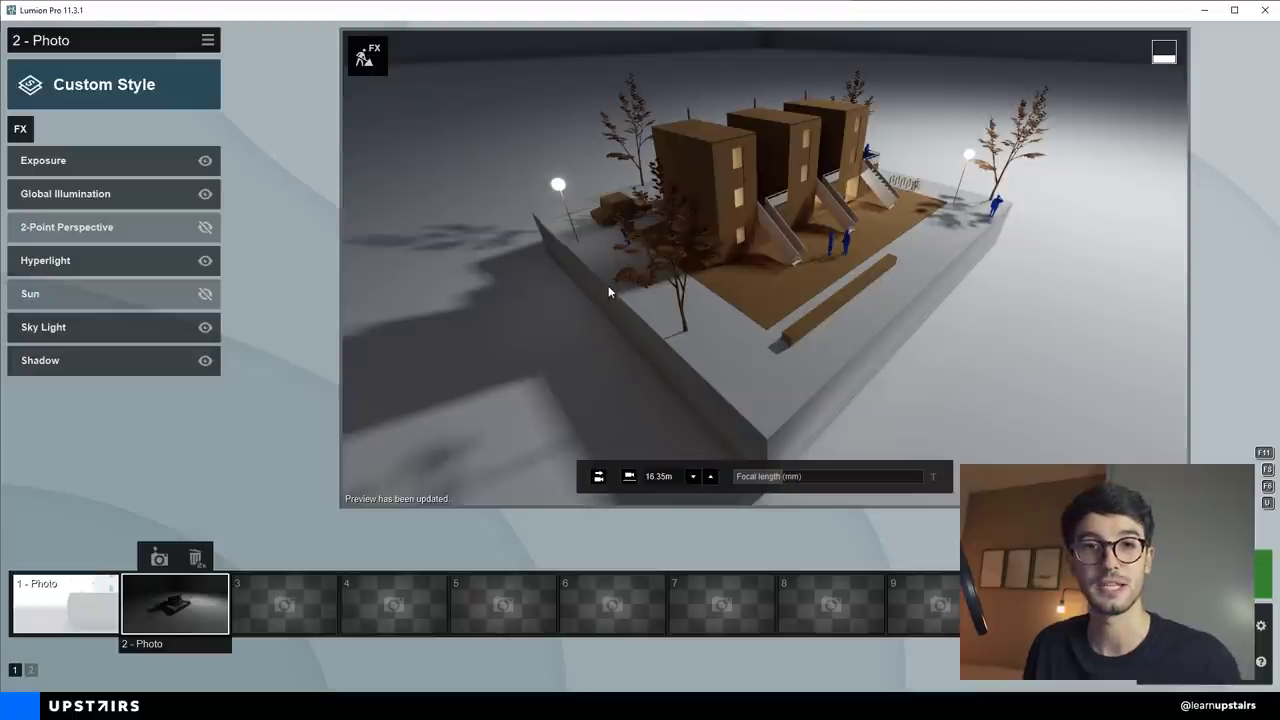
- Lower the second photo's camera angle on the houses and enable the 2-Point Perspective effect
{"action": "right_click_drag", "start_coordinate": [626, 279], "coordinate": [622, 275]}
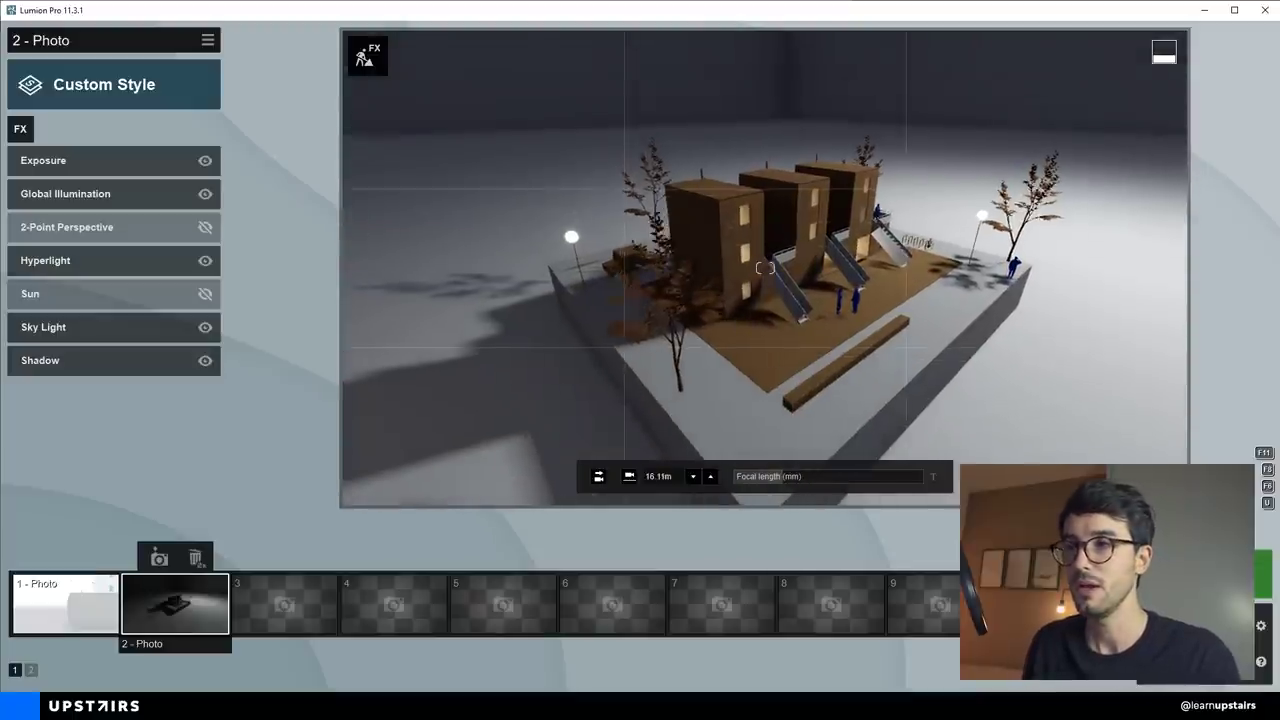
{"action": "left_click", "coordinate": [205, 227]}
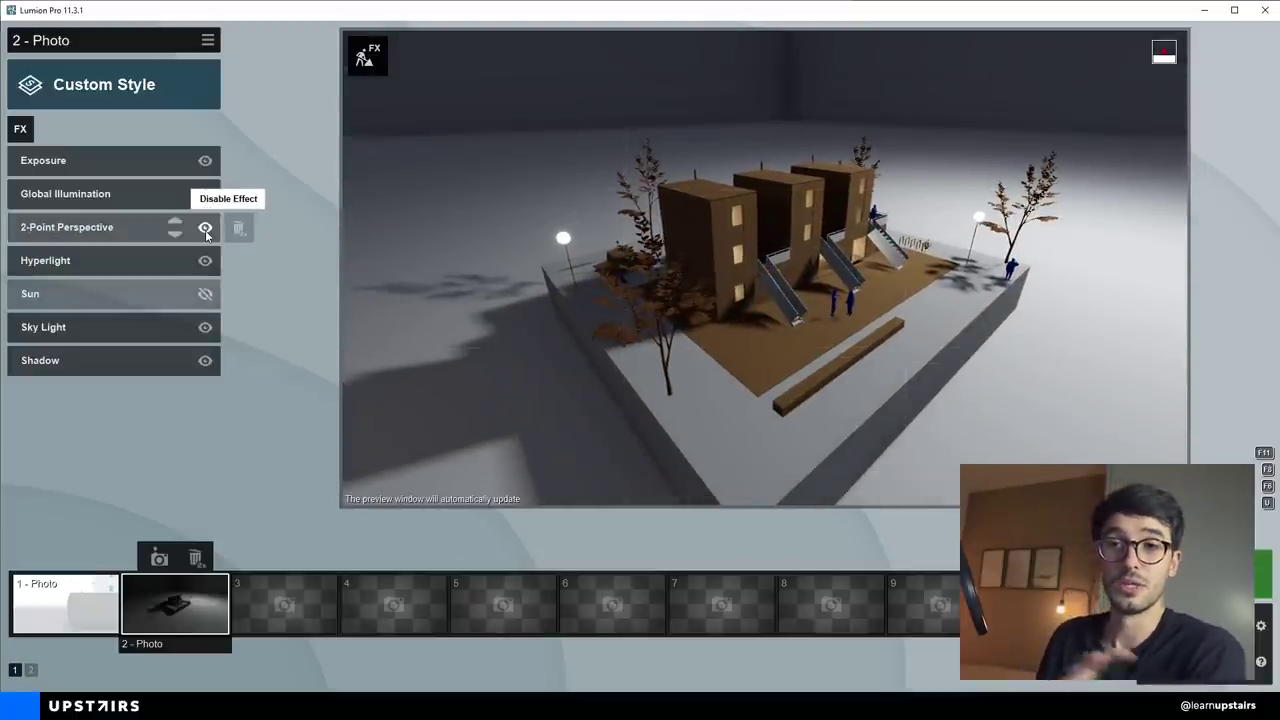
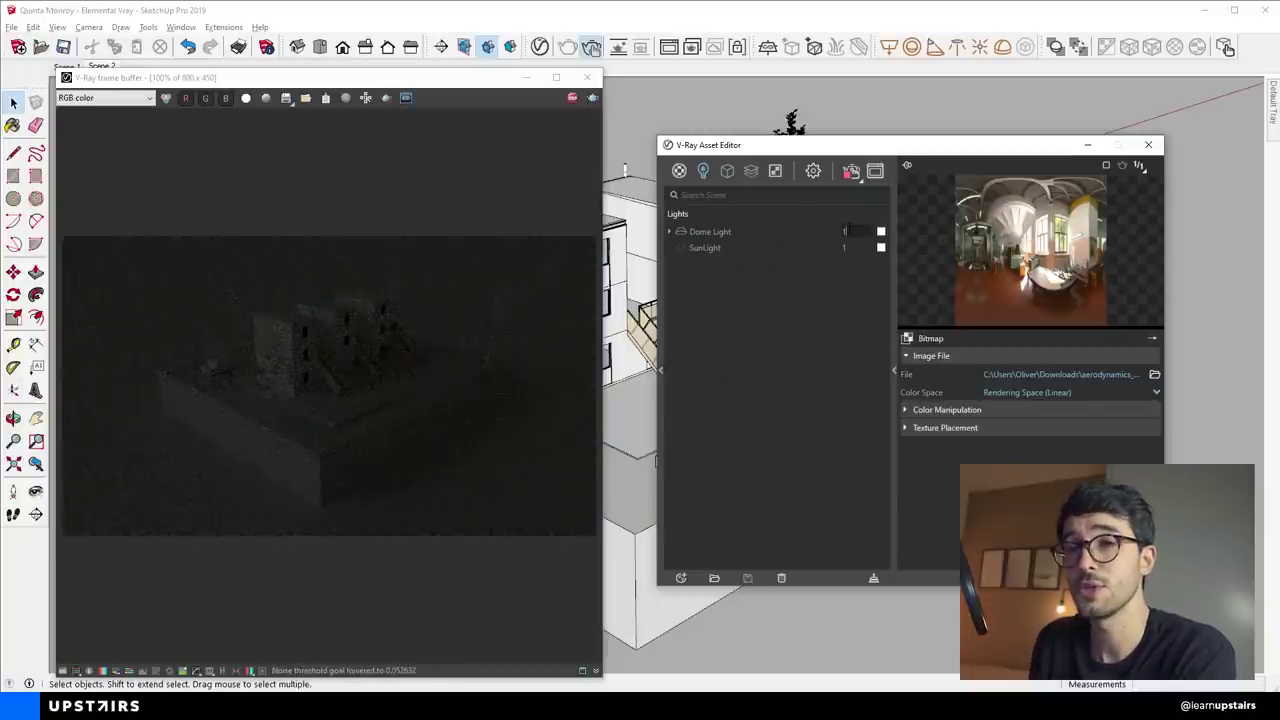
- Switch to the V-Ray Asset Editor in SketchUp and try Dome Light intensities of 10, 100 and 50
{"action": "type", "text": "0"}
{"action": "key", "text": "Return"}
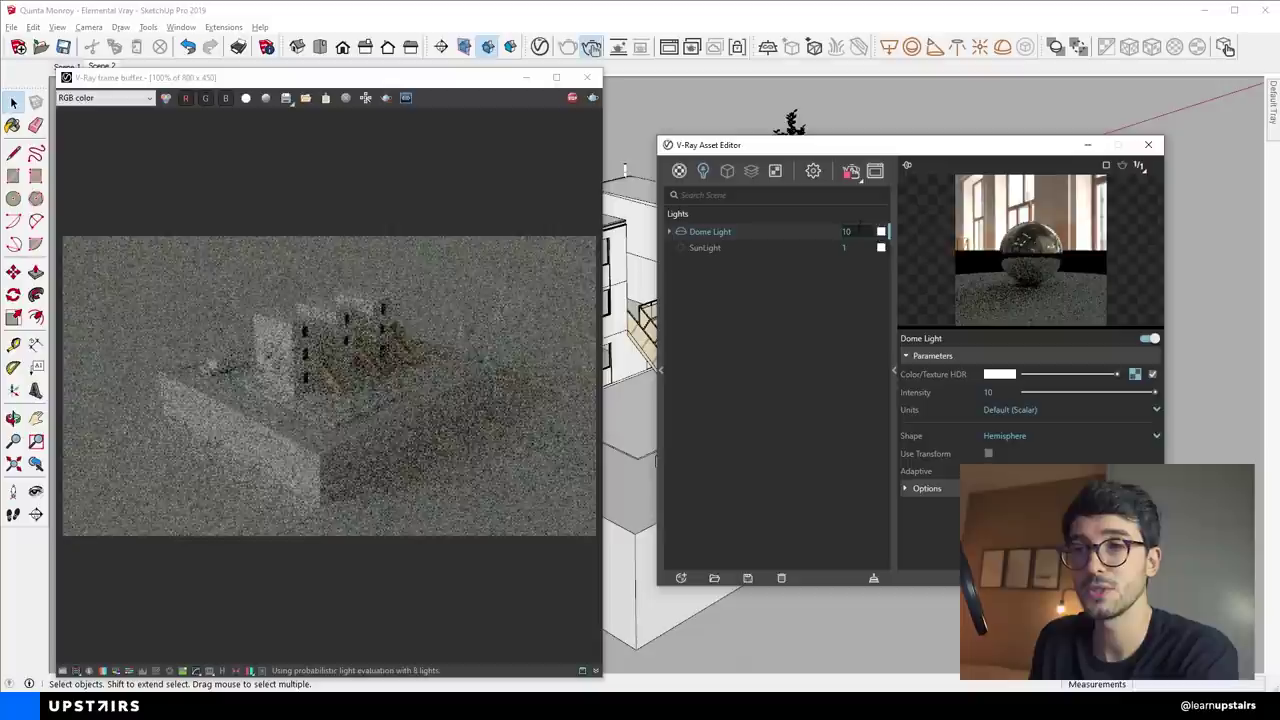
{"action": "type", "text": "0"}
{"action": "key", "text": "Return"}
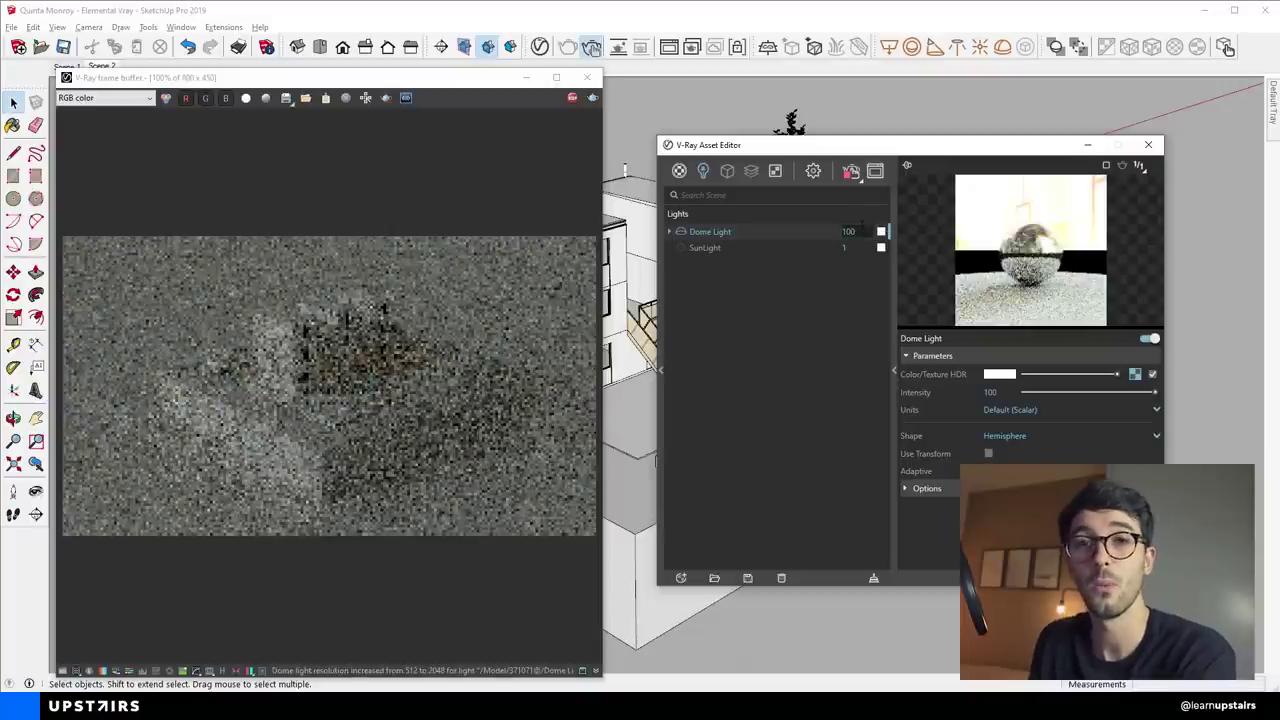
{"action": "double_click", "coordinate": [820, 234]}
{"action": "type", "text": "50"}
{"action": "key", "text": "Return"}
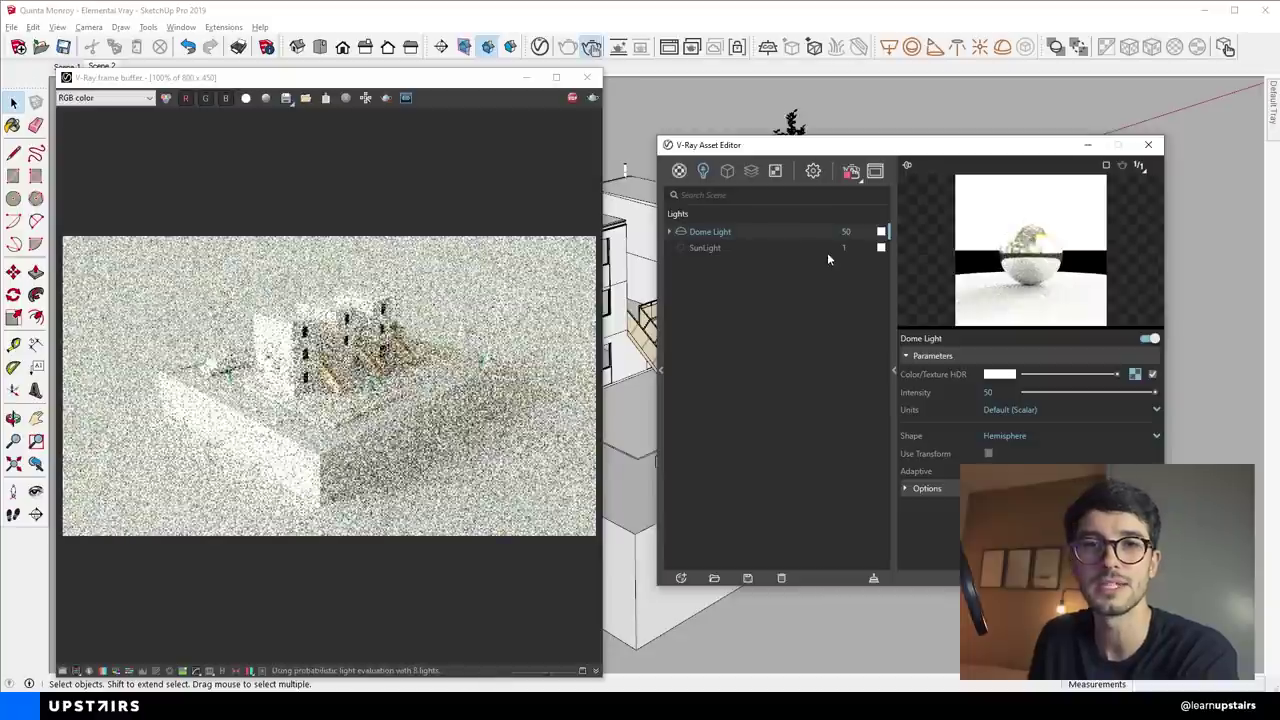
- Set the V-Ray Dome Light's intensity to 40
{"action": "double_click", "coordinate": [847, 233]}
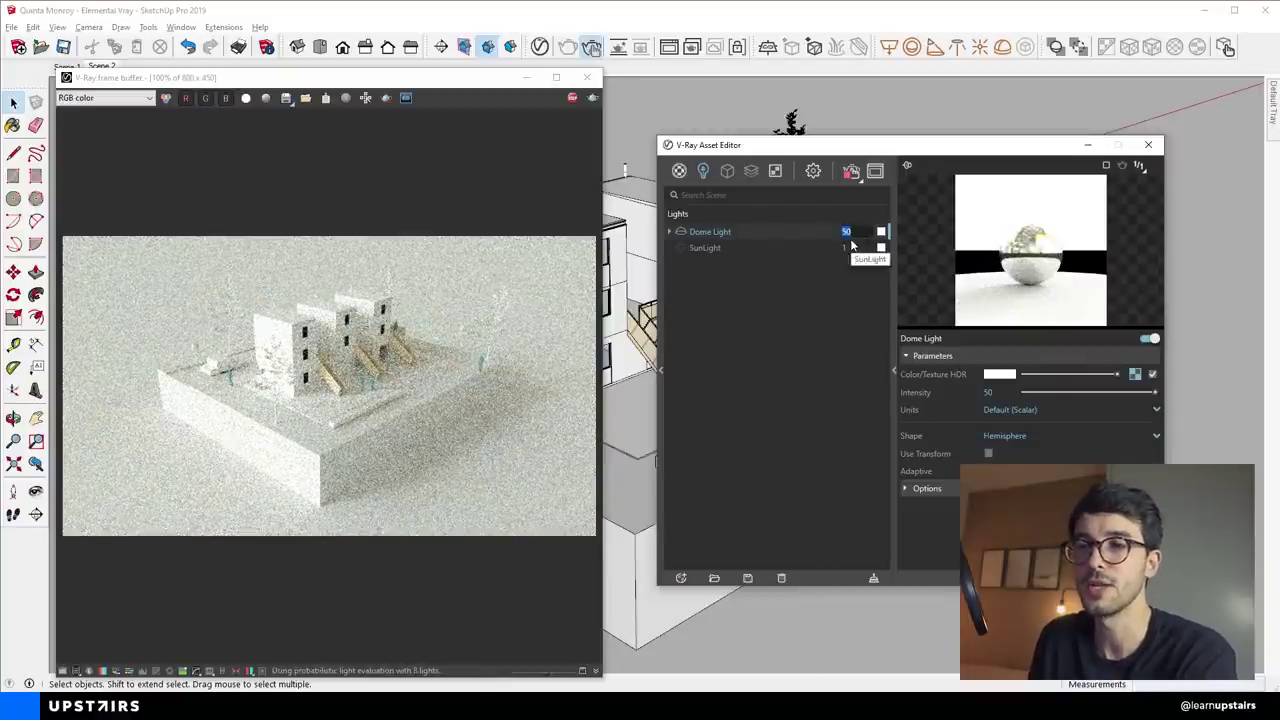
{"action": "type", "text": "40"}
{"action": "key", "text": "Return"}
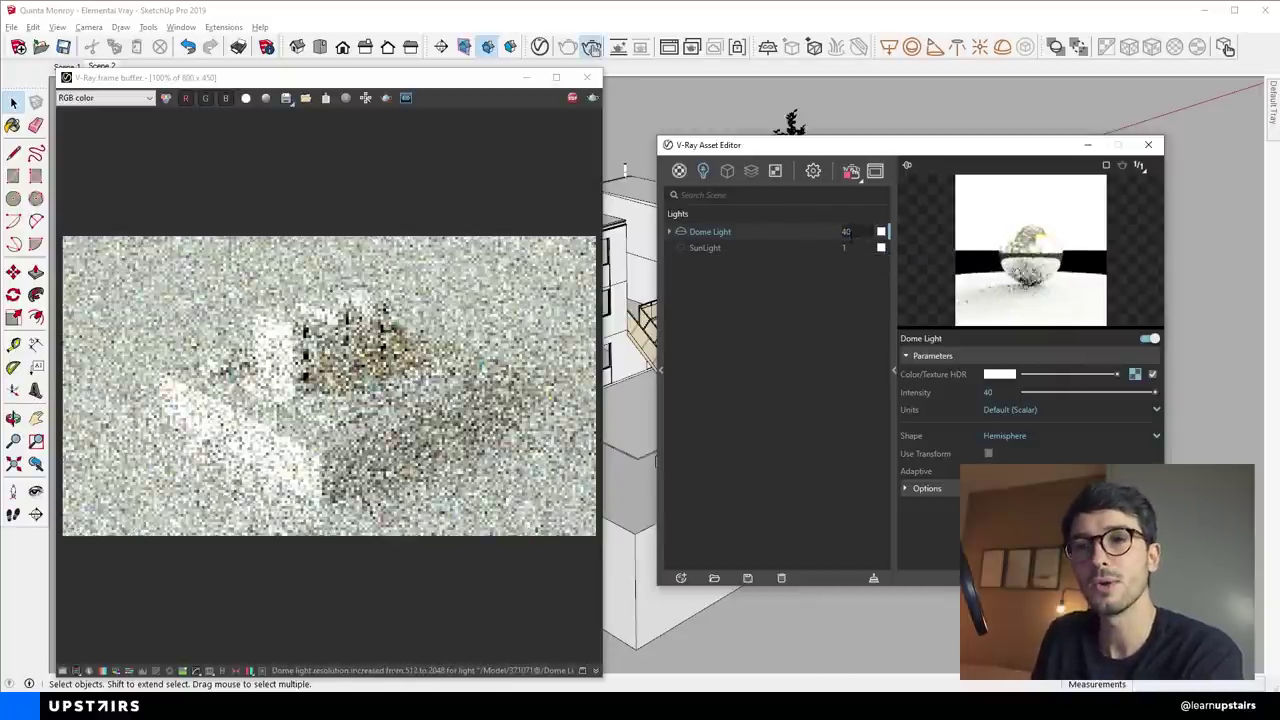
- Open the Dome Light's HDR bitmap, expand its texture placement, and rotate the environment map horizontally to relight the houses
{"action": "left_click", "coordinate": [928, 489]}
{"action": "scroll", "coordinate": [945, 500], "scroll_direction": "down", "scroll_amount": 2}
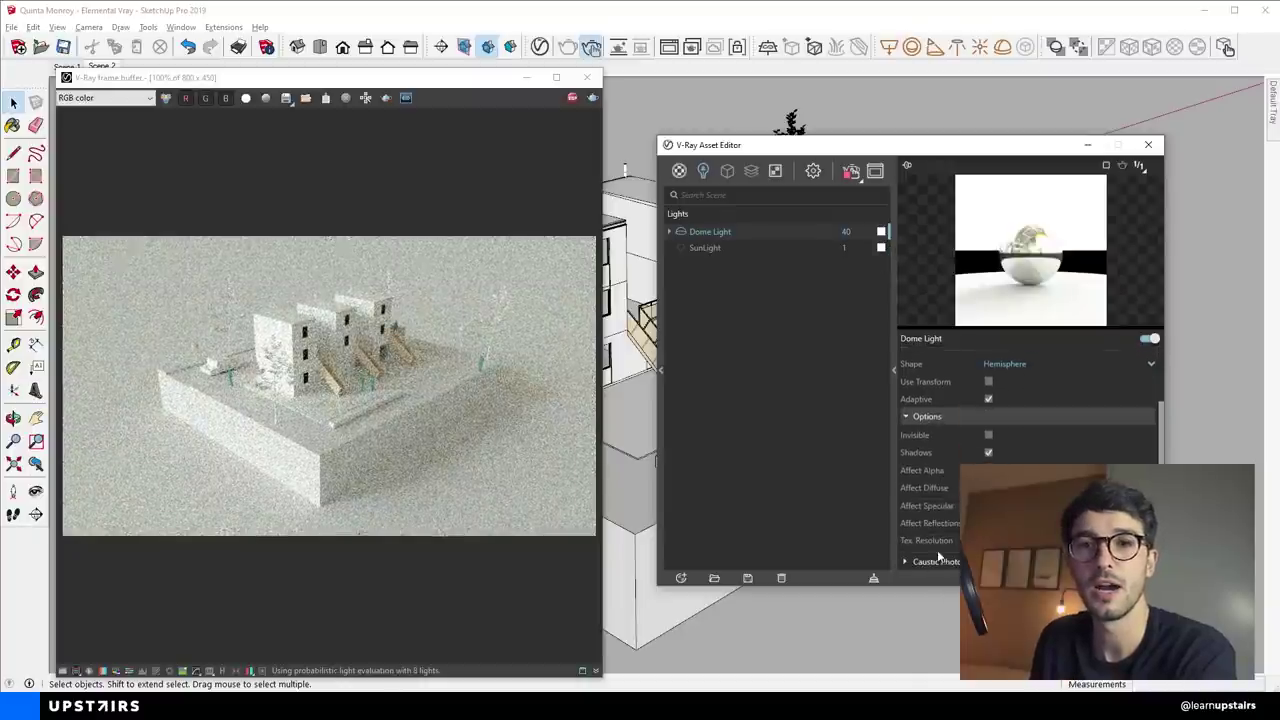
{"action": "scroll", "coordinate": [940, 540], "scroll_direction": "up", "scroll_amount": 2}
{"action": "left_click", "coordinate": [938, 491]}
{"action": "left_click", "coordinate": [1137, 378]}
{"action": "left_click", "coordinate": [955, 428]}
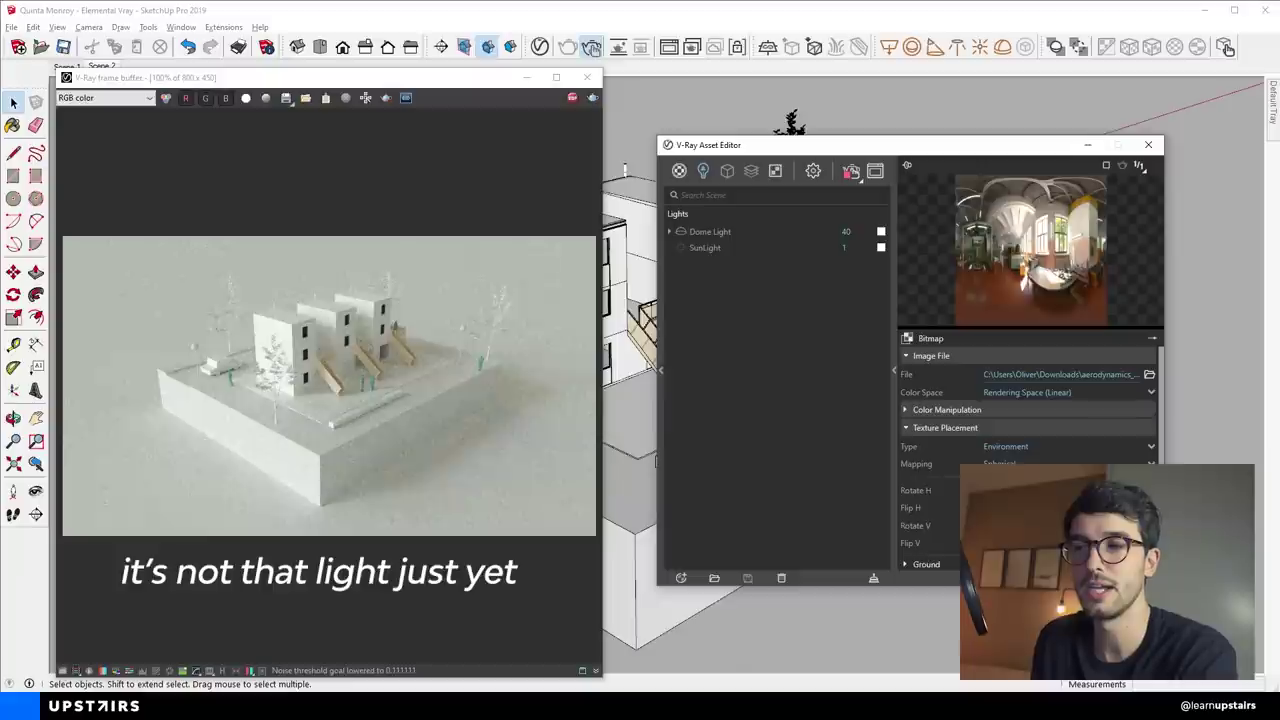
{"action": "key", "text": "Return"}
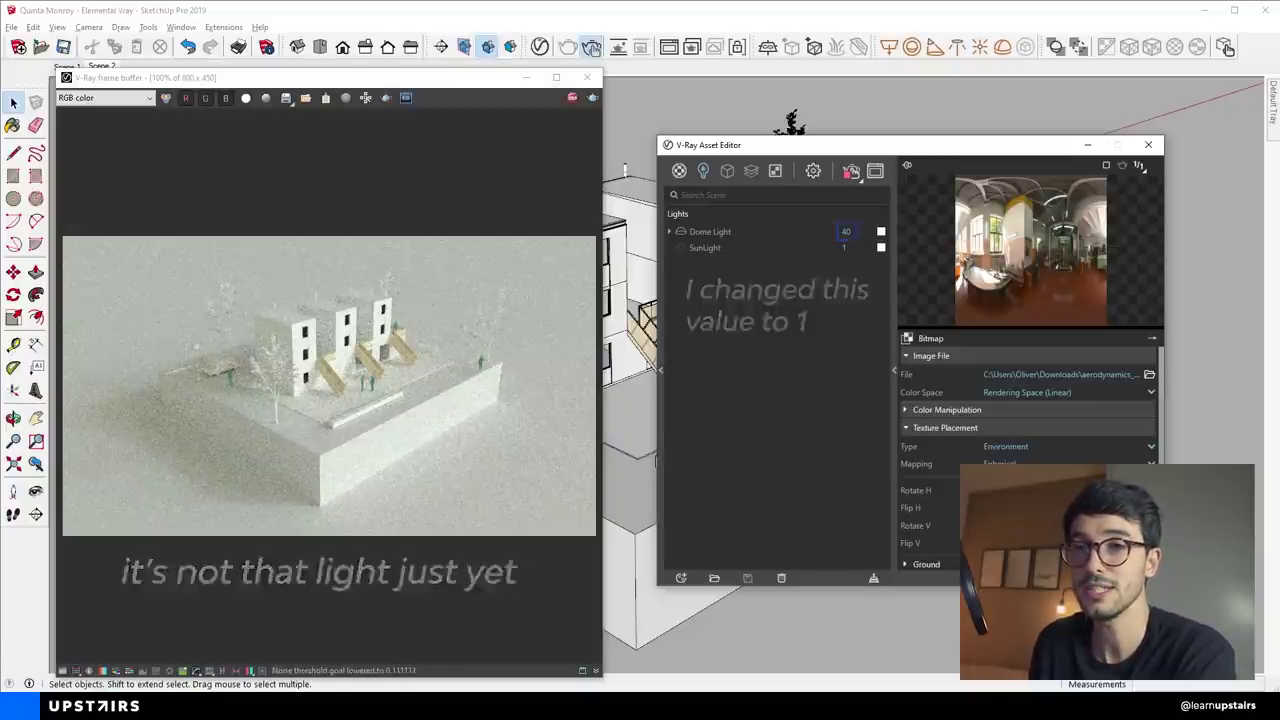
{"action": "scroll", "coordinate": [350, 410], "scroll_direction": "up", "scroll_amount": 3}
{"action": "scroll", "coordinate": [298, 415], "scroll_direction": "down", "scroll_amount": 3}
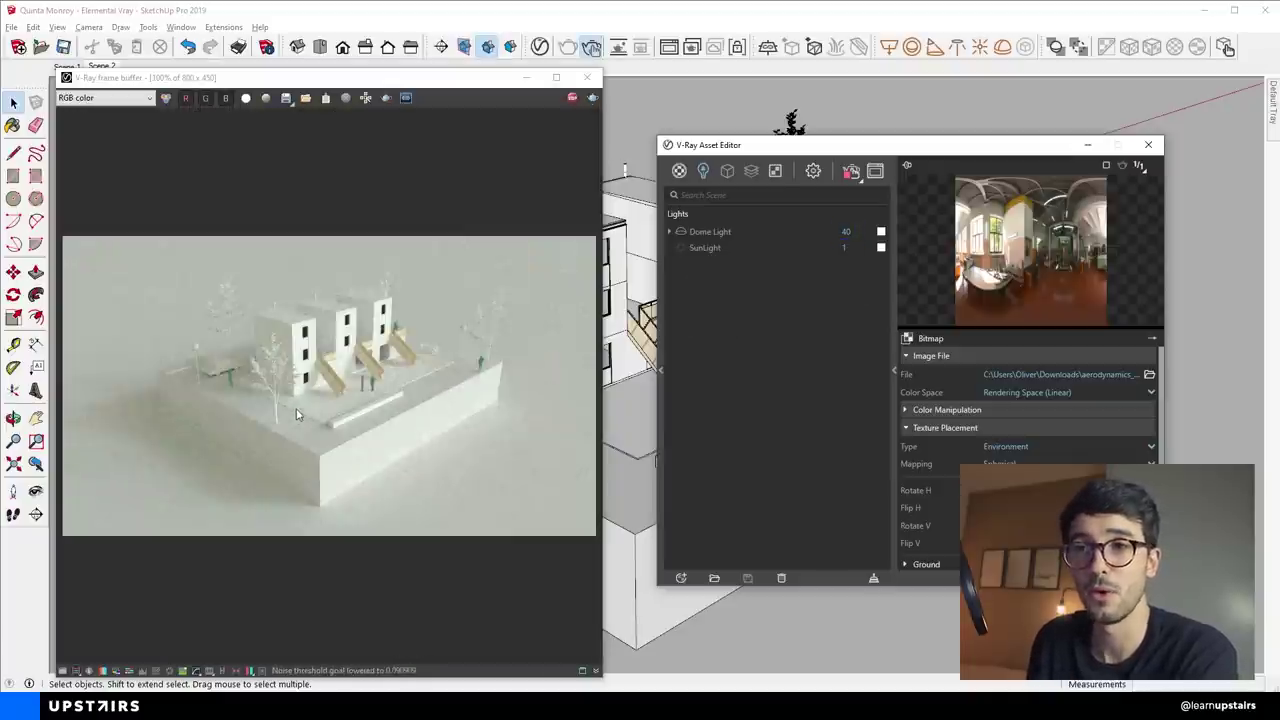
{"action": "scroll", "coordinate": [305, 418], "scroll_direction": "up", "scroll_amount": 1}
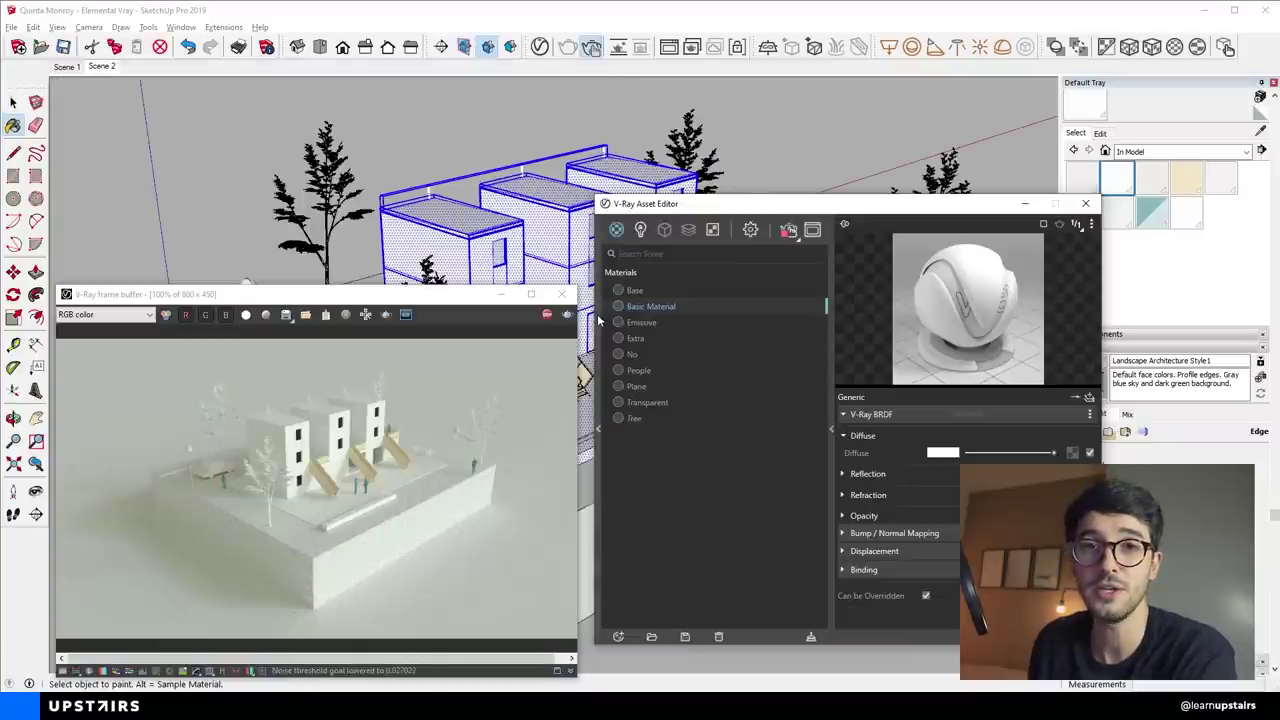
- Open the V-Ray material library and browse the Diagrammatic materials
{"action": "left_click", "coordinate": [597, 316]}
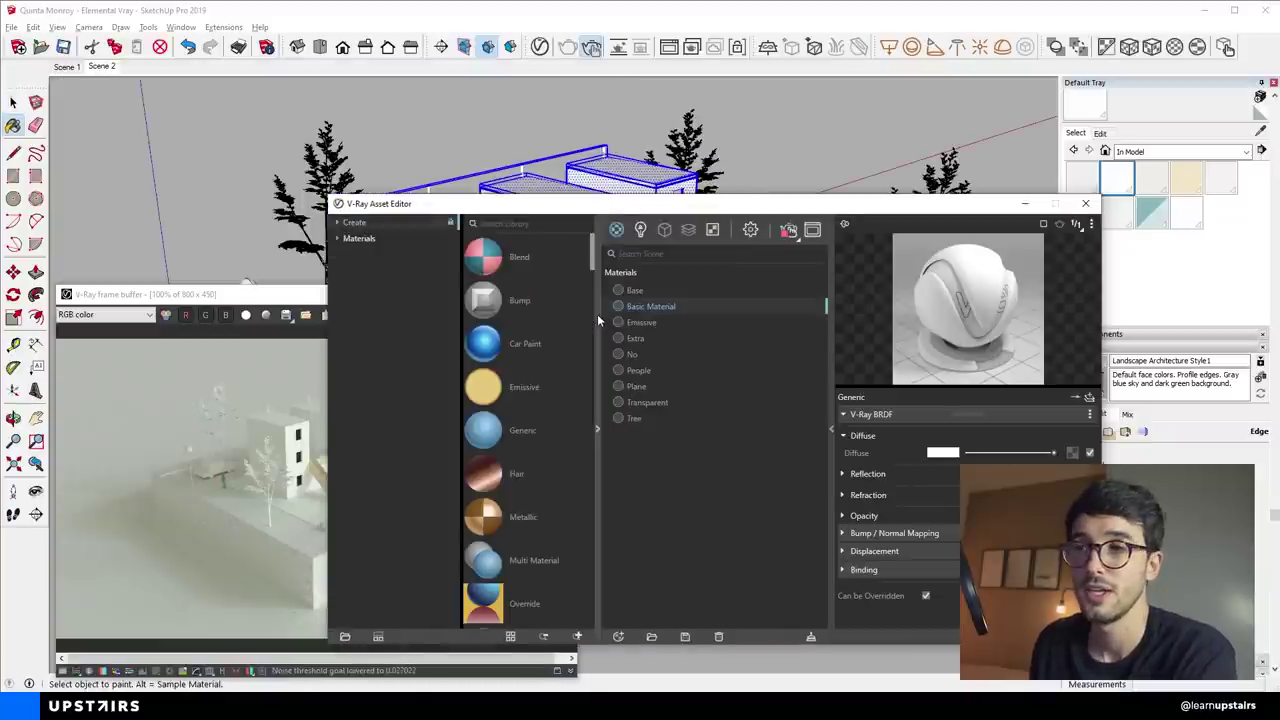
{"action": "left_click", "coordinate": [340, 239]}
{"action": "left_click", "coordinate": [387, 317]}
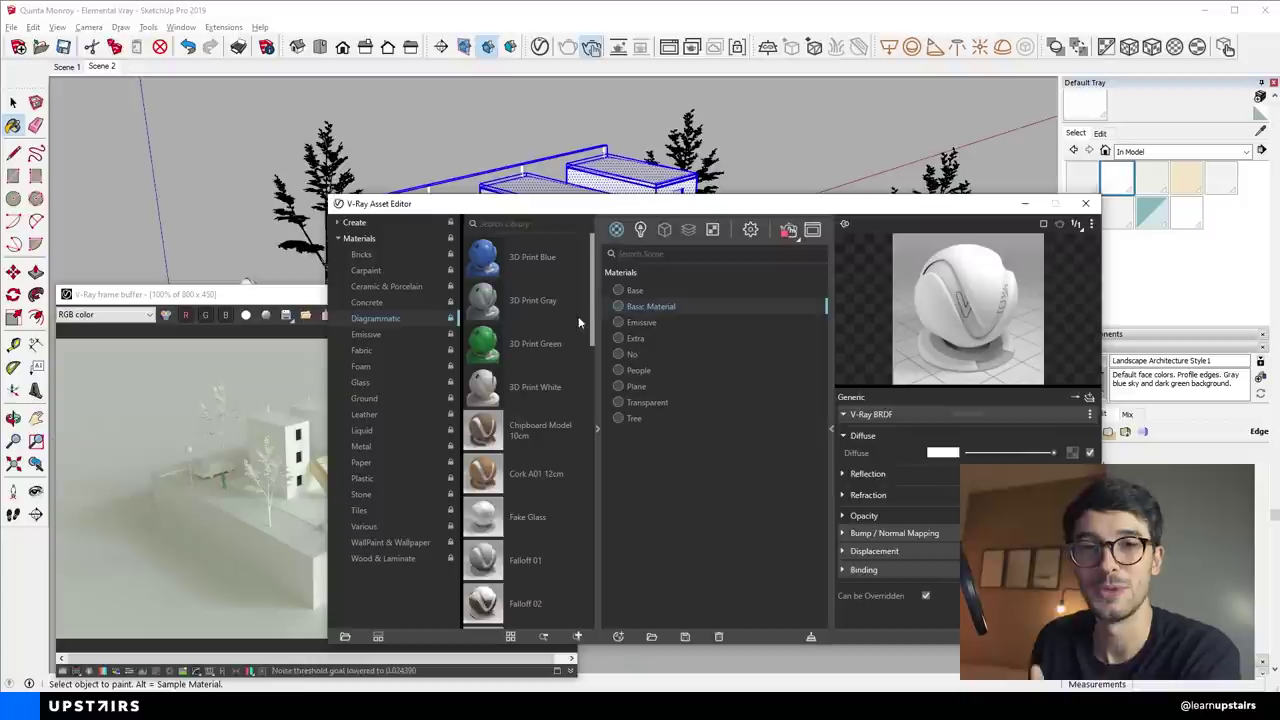
{"action": "scroll", "coordinate": [590, 302], "scroll_direction": "down", "scroll_amount": 1}
{"action": "scroll", "coordinate": [593, 301], "scroll_direction": "down", "scroll_amount": 1}
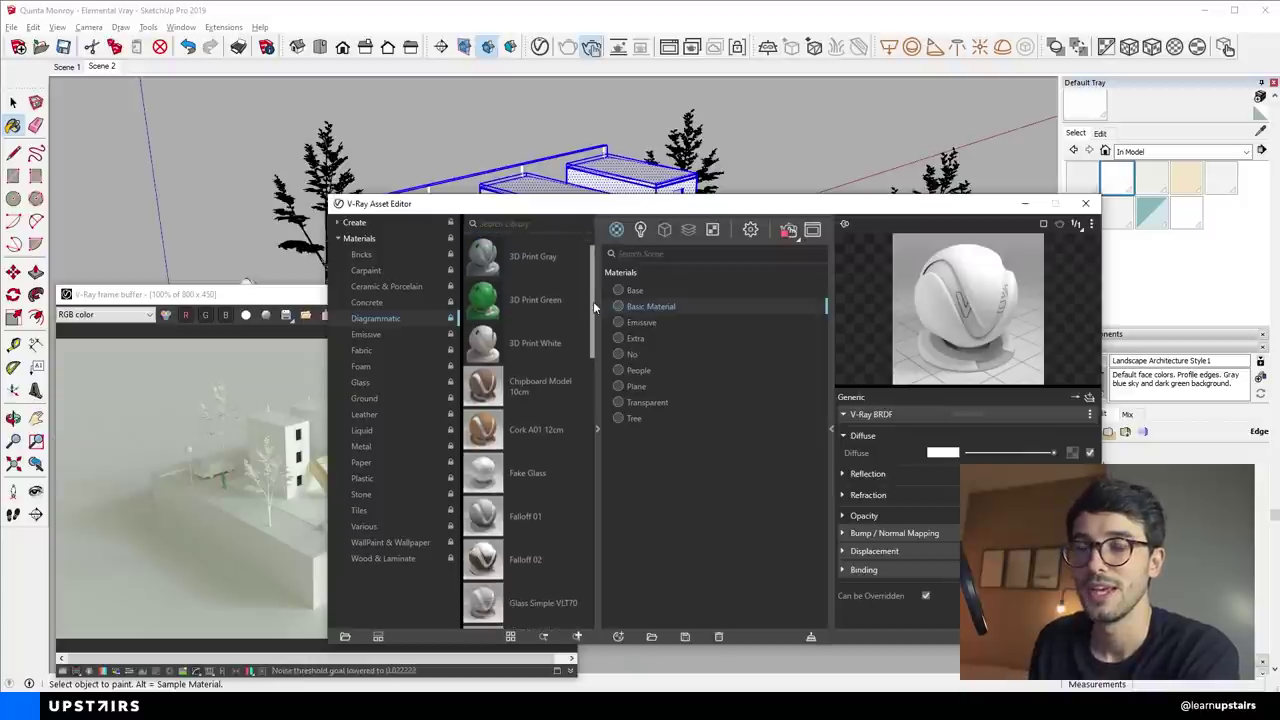
{"action": "scroll", "coordinate": [593, 301], "scroll_direction": "down", "scroll_amount": 1}
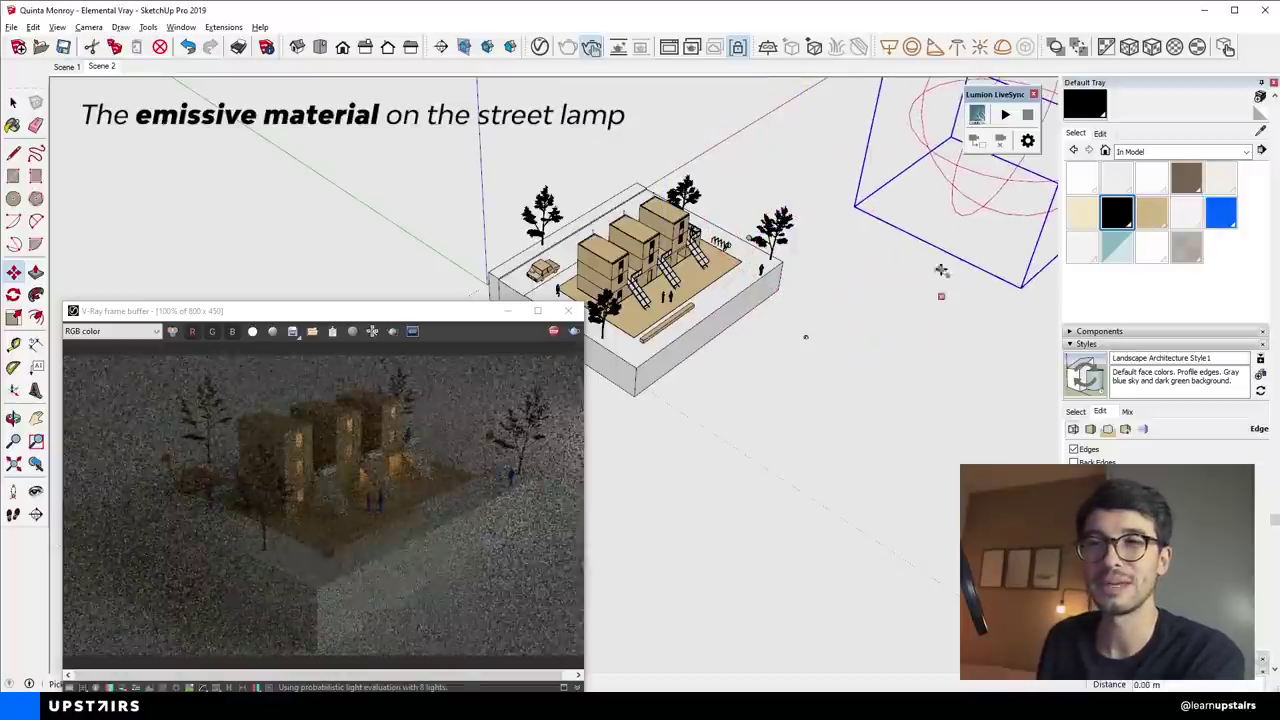
- Set the color of Sphere Light#1 to a pale cyan
{"action": "middle_click_drag", "start_coordinate": [803, 337], "coordinate": [610, 250]}
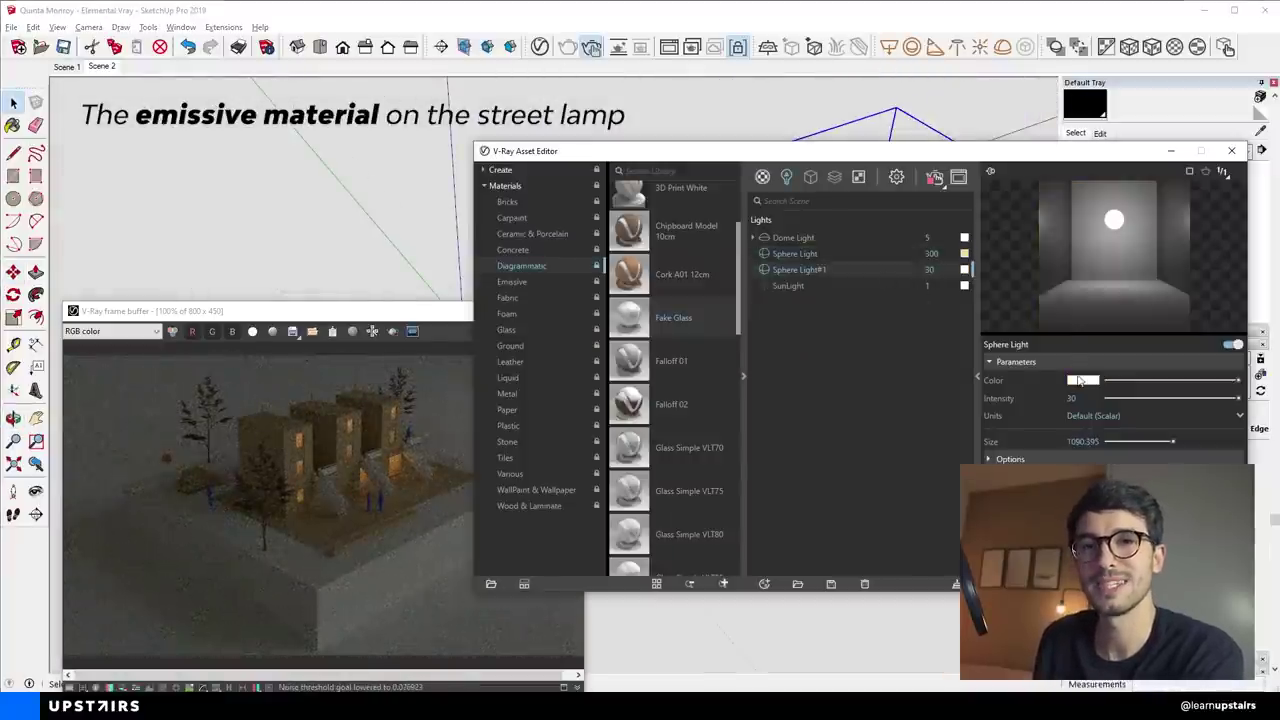
{"action": "left_click", "coordinate": [1085, 380]}
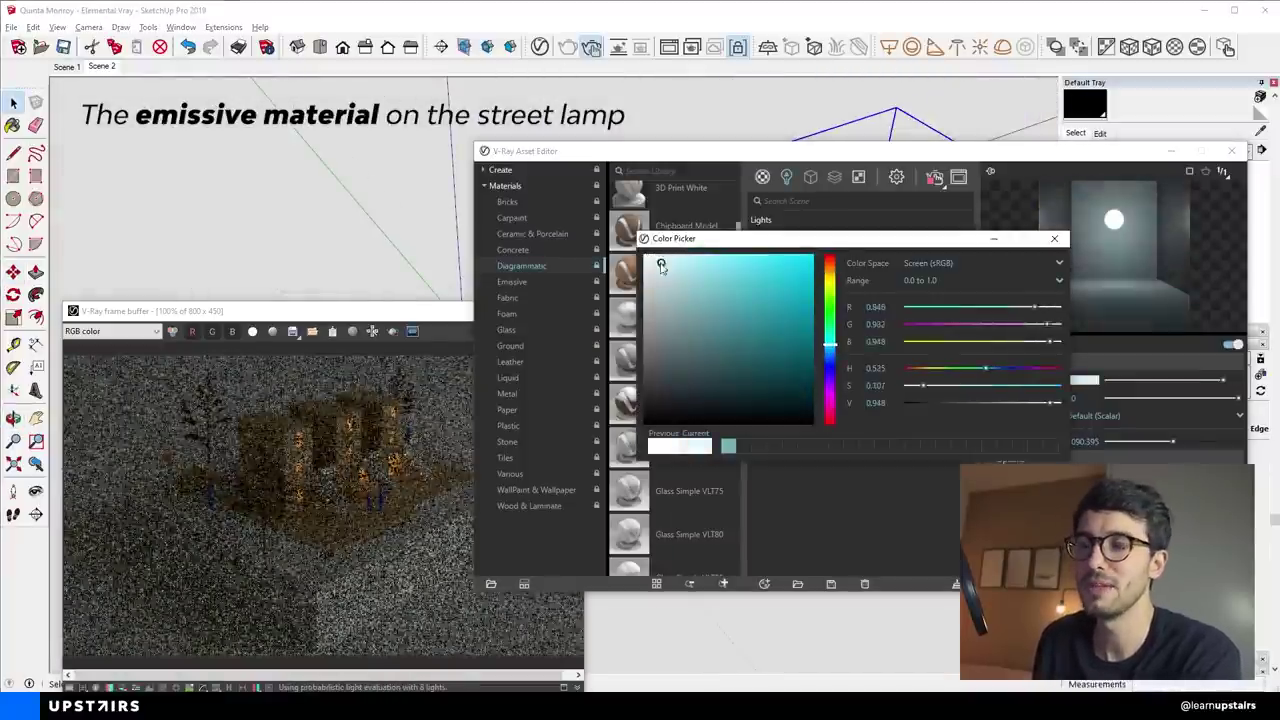
{"action": "left_click", "coordinate": [1054, 238]}
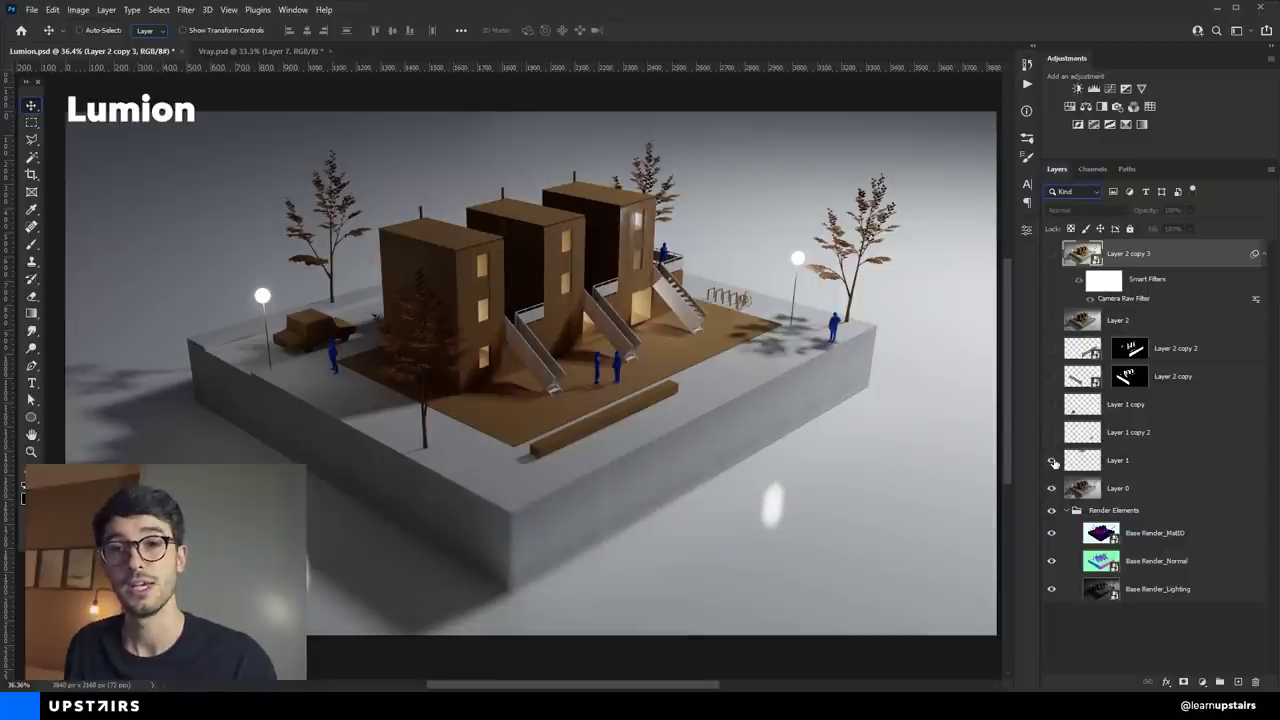
- Switch to Photoshop and make all Lumion.psd retouching layers visible, up to Layer 2 copy 3 with its Camera Raw Filter
{"action": "left_click", "coordinate": [1051, 377]}
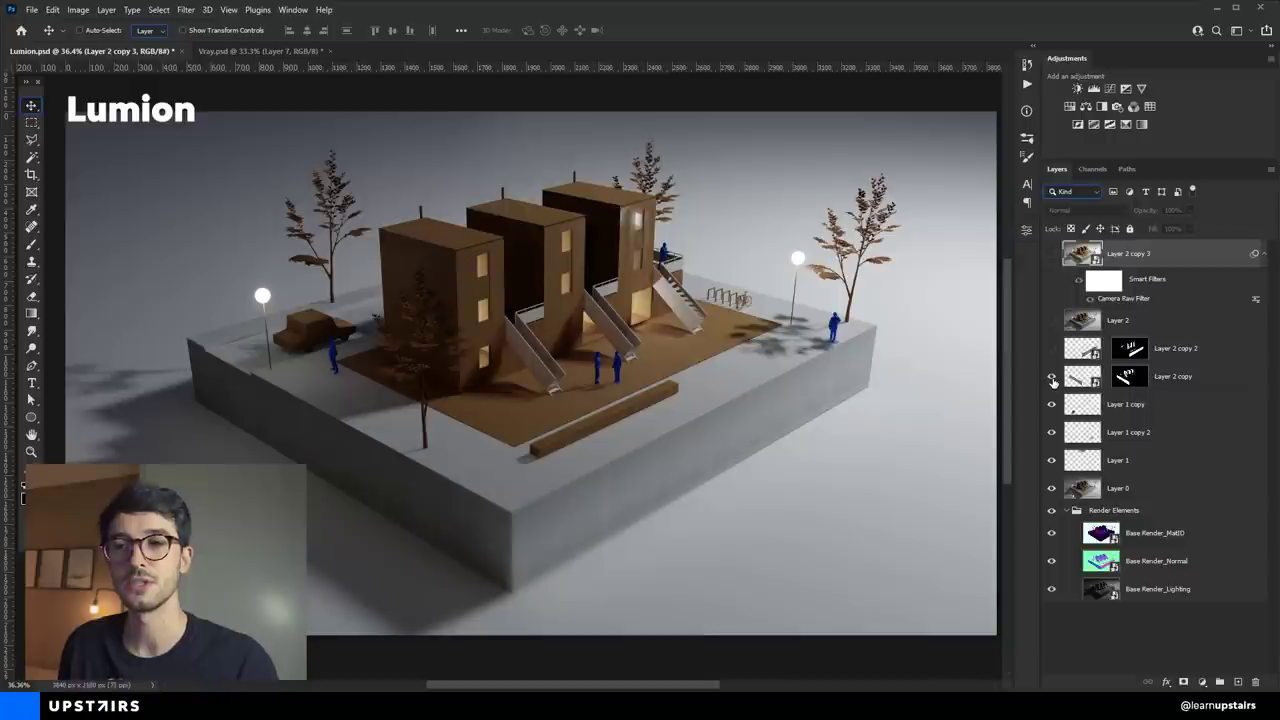
{"action": "left_click", "coordinate": [1051, 349]}
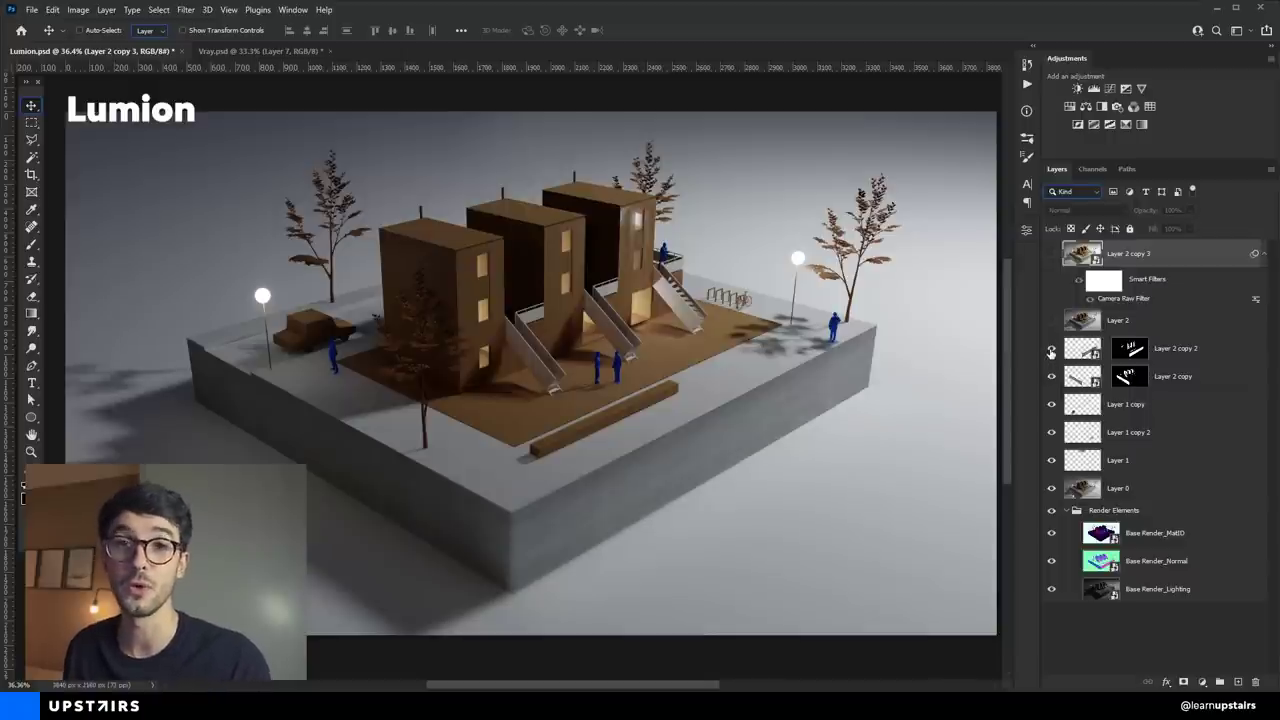
{"action": "left_click", "coordinate": [1051, 321]}
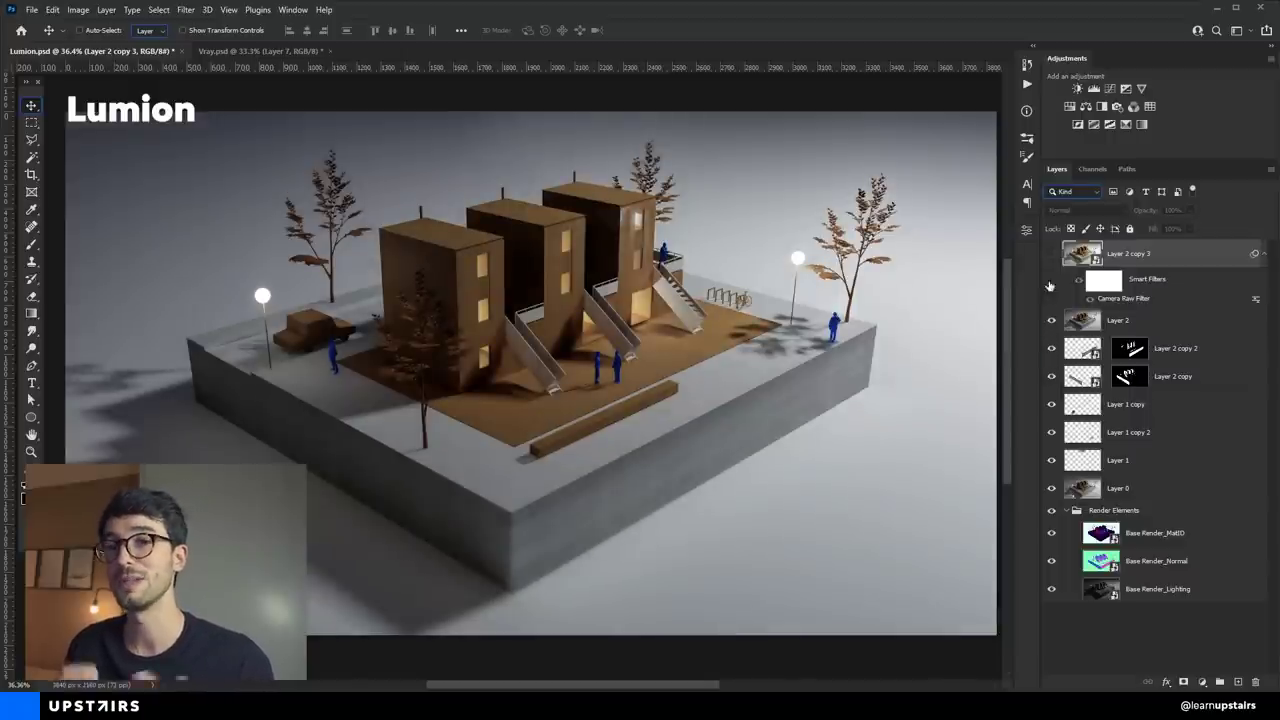
{"action": "left_click", "coordinate": [1051, 254]}
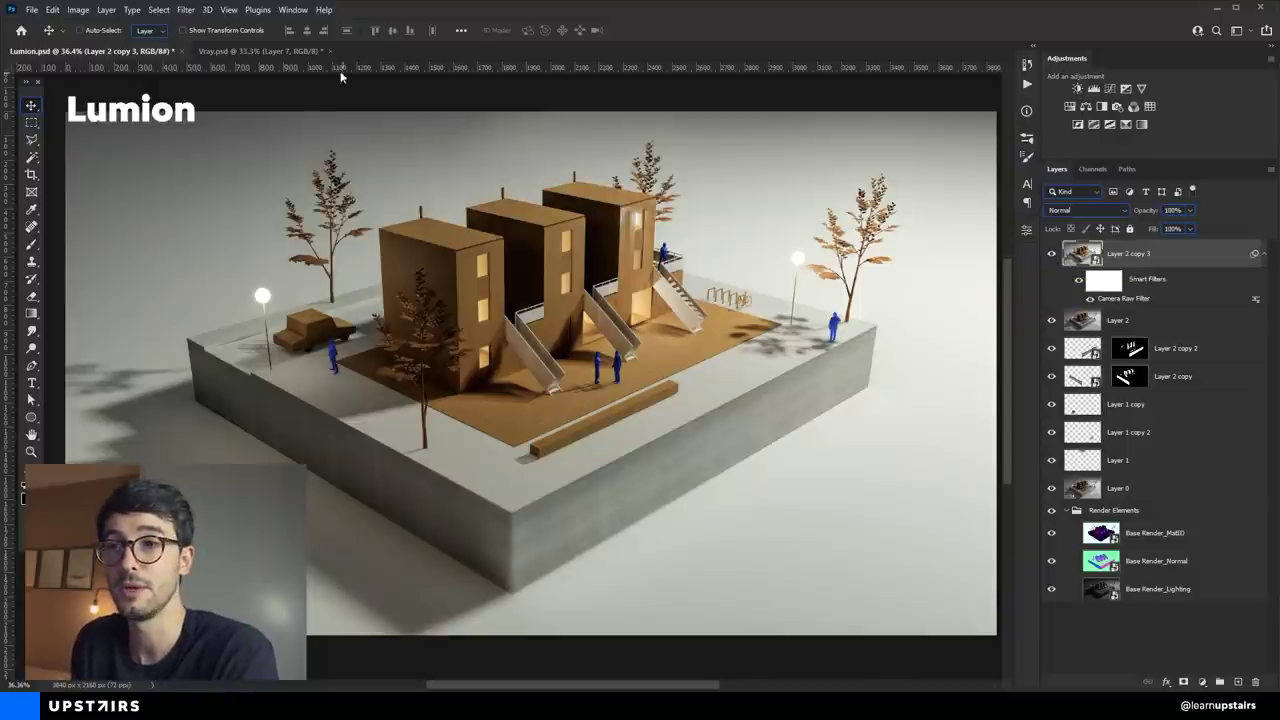
- In Vray.psd, show Layer 4, Layer 4 copy, Layer 3, Layer 2 and the two masked TexturesCom layers
{"action": "left_click", "coordinate": [292, 51]}
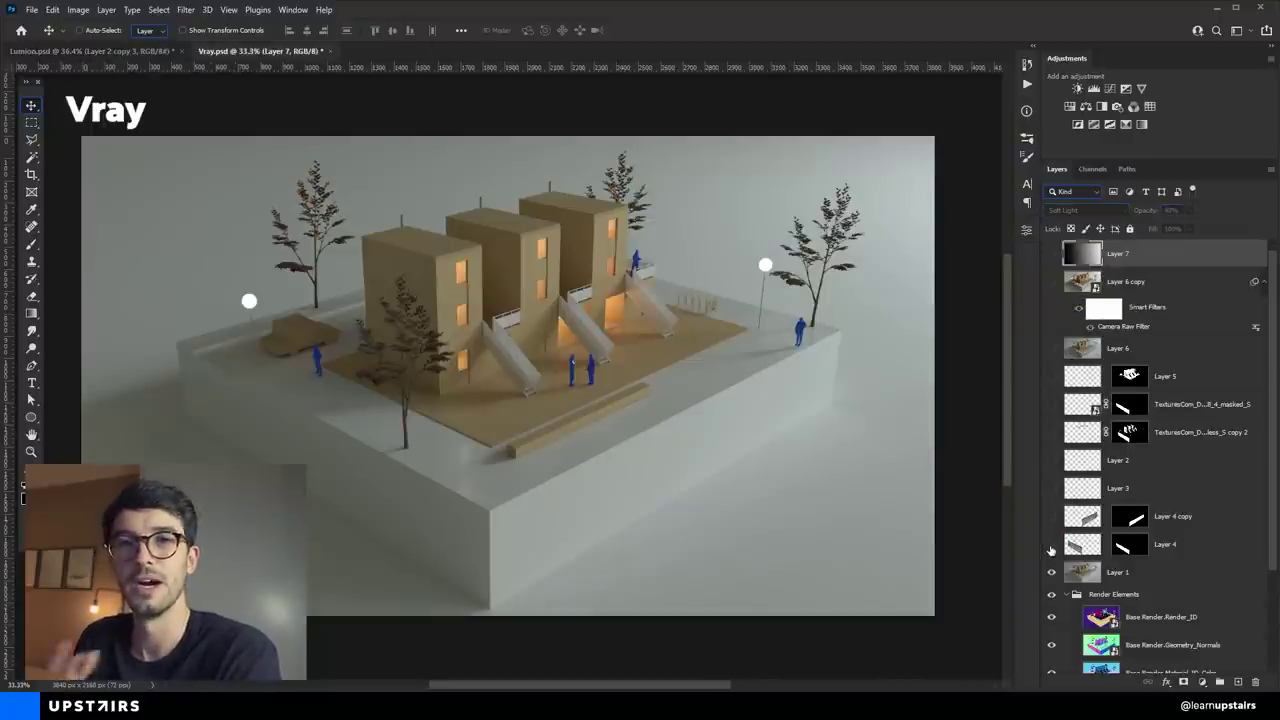
{"action": "left_click", "coordinate": [1051, 545]}
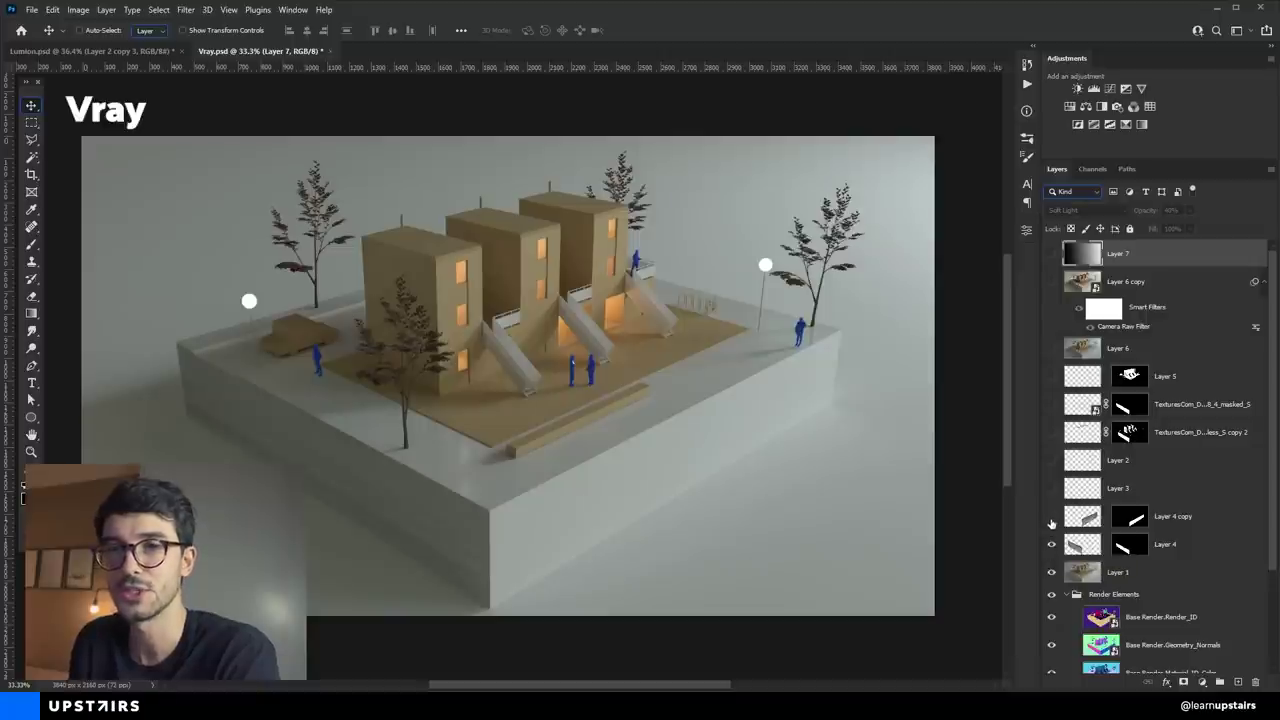
{"action": "left_click", "coordinate": [1051, 517]}
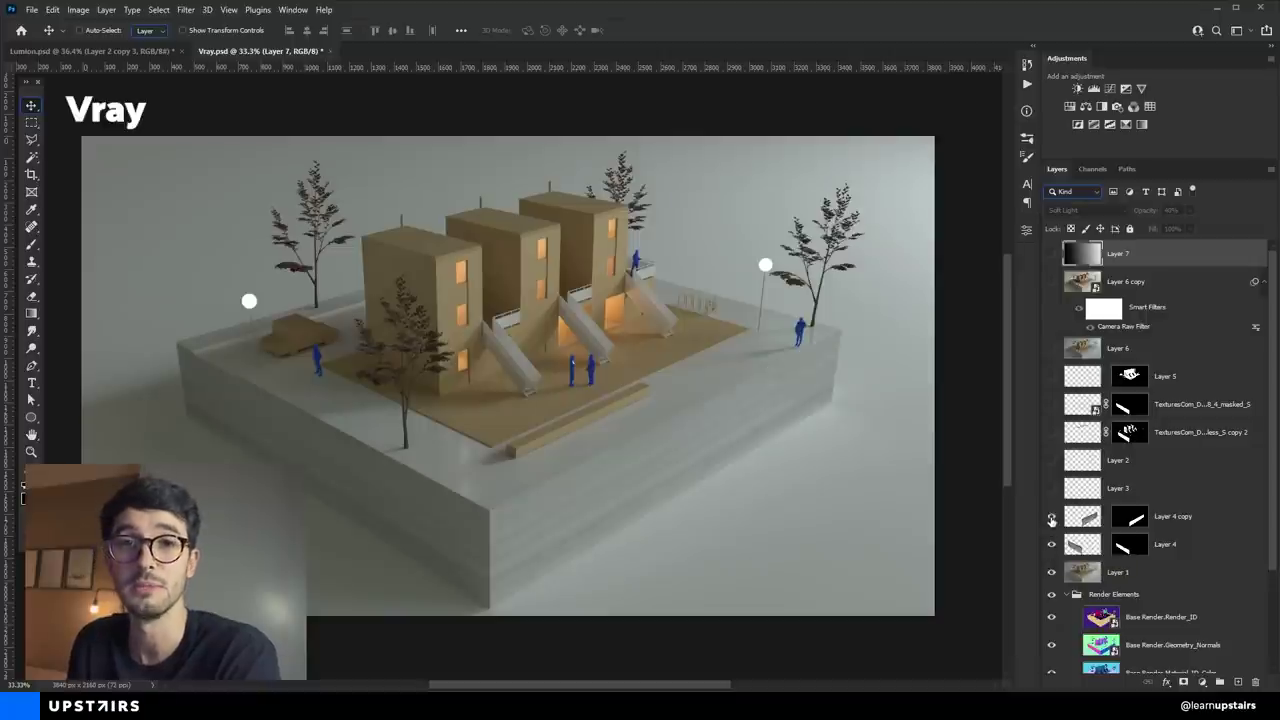
{"action": "left_click", "coordinate": [1051, 463]}
{"action": "left_click", "coordinate": [1050, 435]}
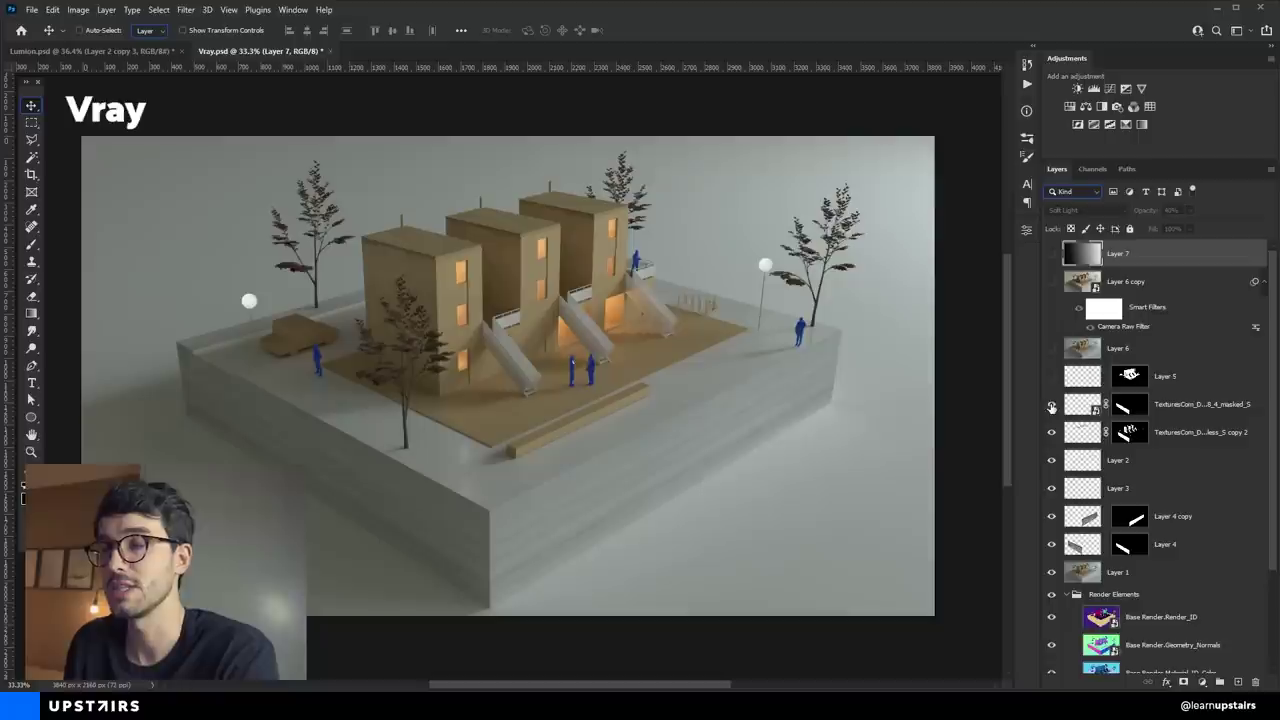
- Show Layer 5, Layer 6, Layer 6 copy with its Camera Raw Filter, and the Soft Light gradient Layer 7
{"action": "left_click", "coordinate": [1051, 348]}
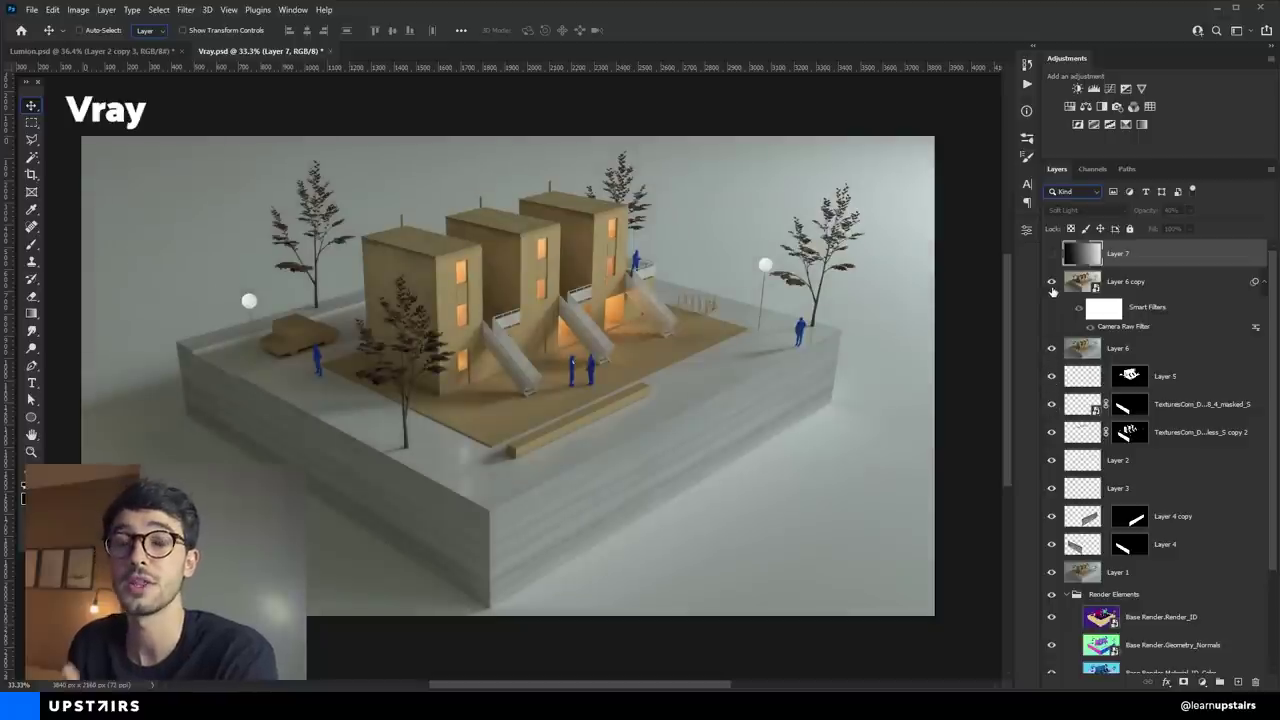
{"action": "left_click", "coordinate": [1052, 287]}
{"action": "left_click", "coordinate": [1053, 256]}
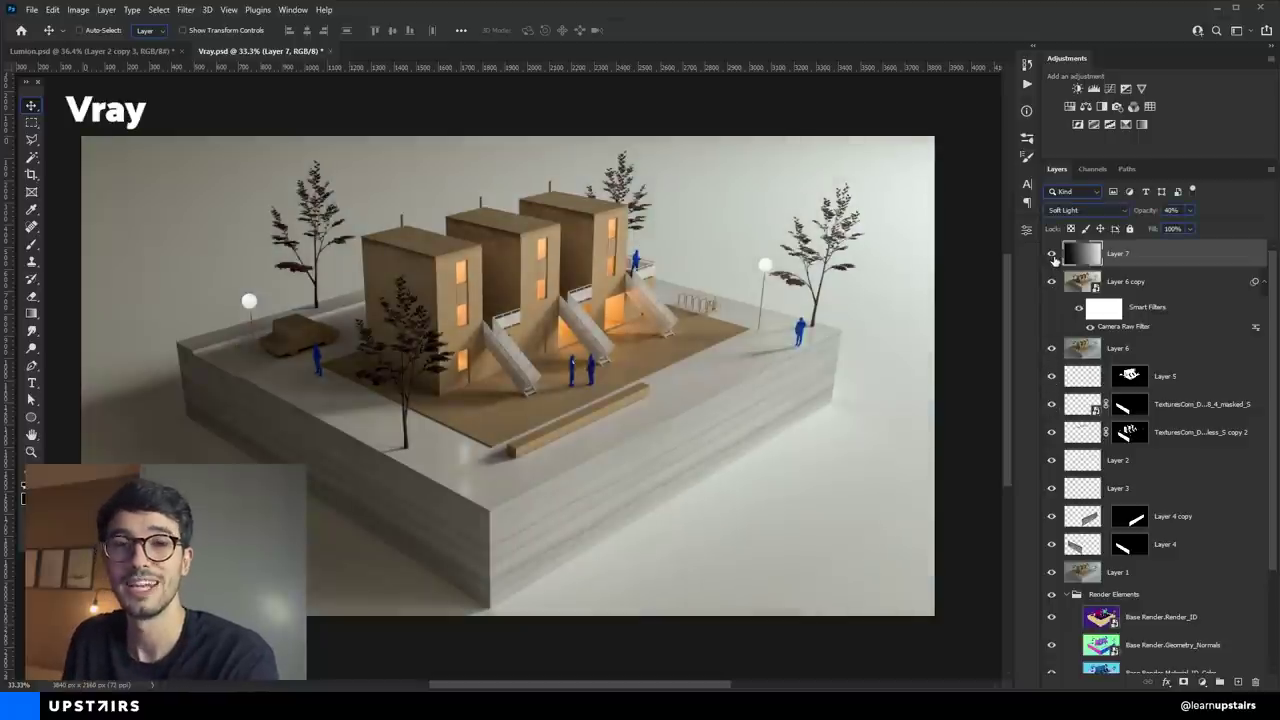